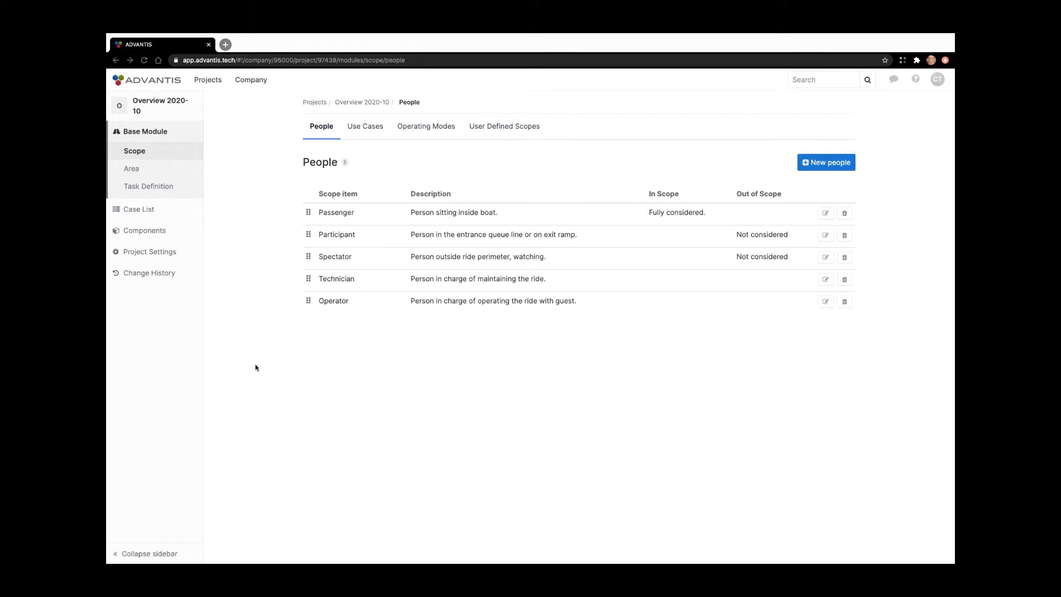
# Review the project's scope definitions for use cases and operating modes.
pyautogui.click(359, 129)
pyautogui.click(359, 129)
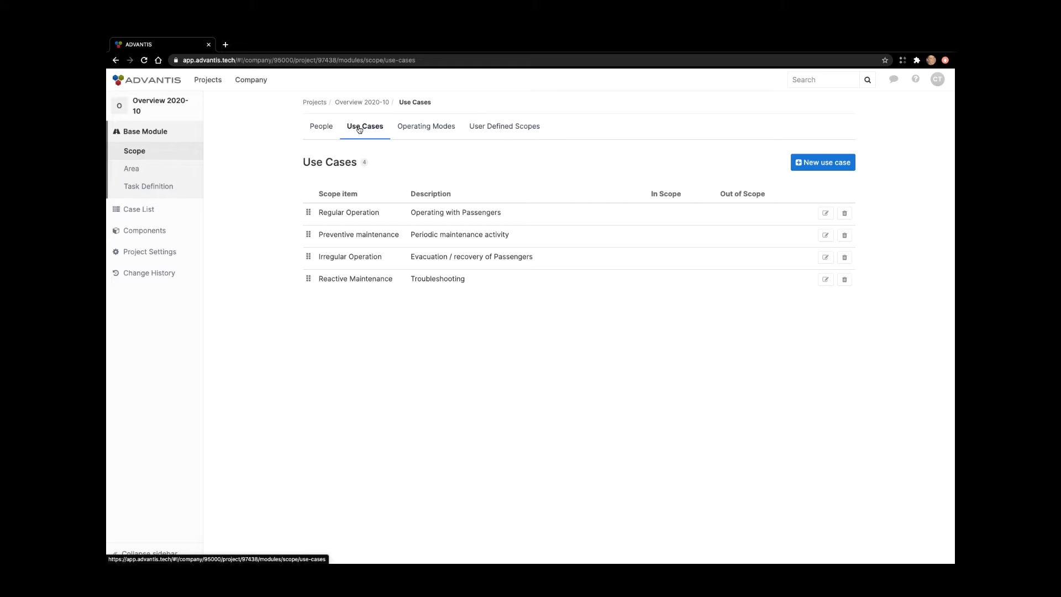
pyautogui.click(410, 128)
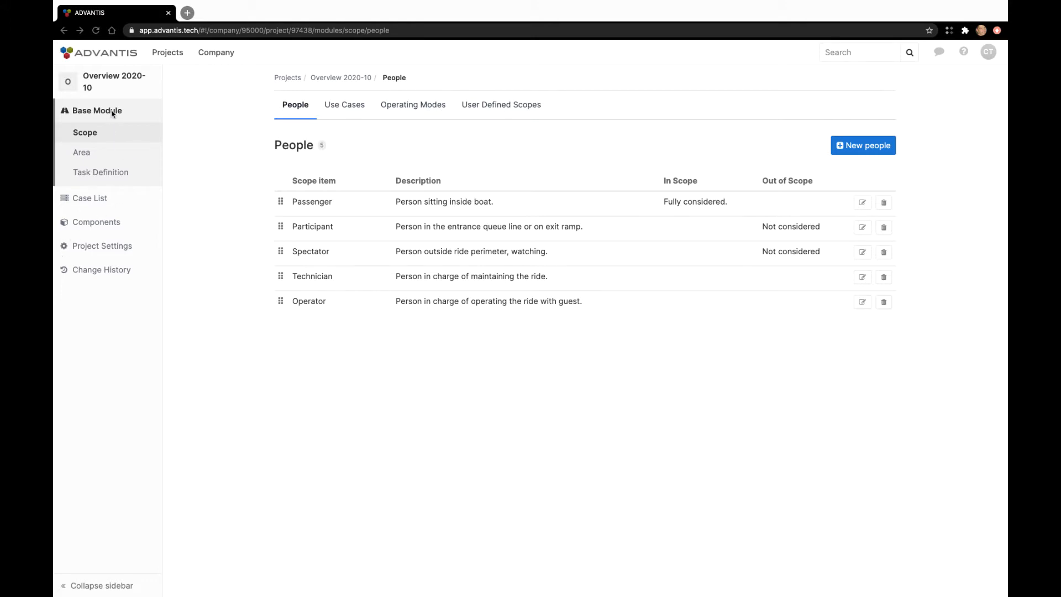
# Add a new area named Entrance Gates to the project and move it up the area hierarchy to the Lift row.
pyautogui.click(88, 154)
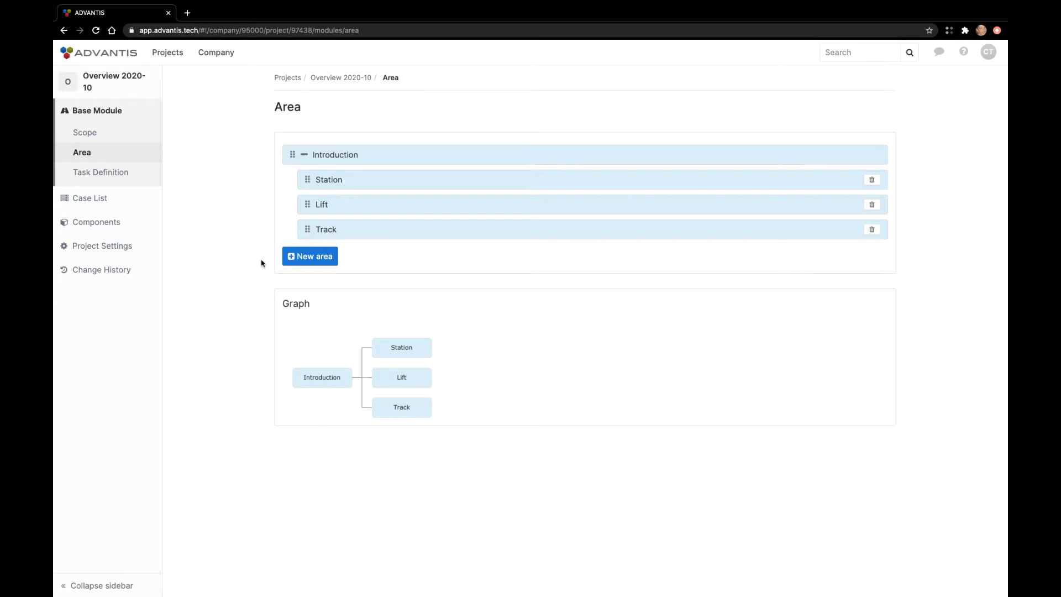
pyautogui.click(307, 256)
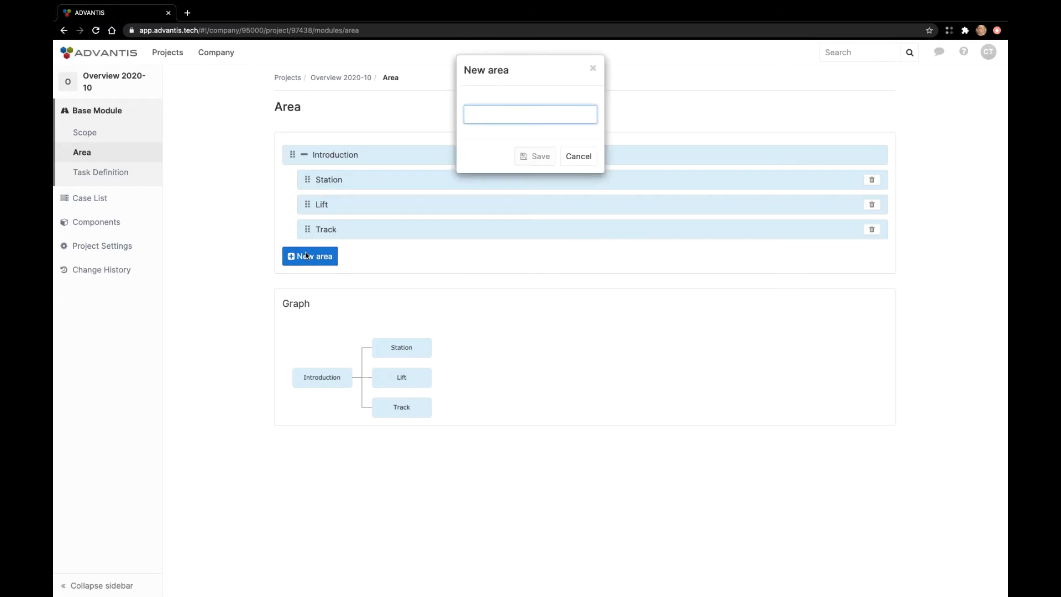
pyautogui.write('Entra')
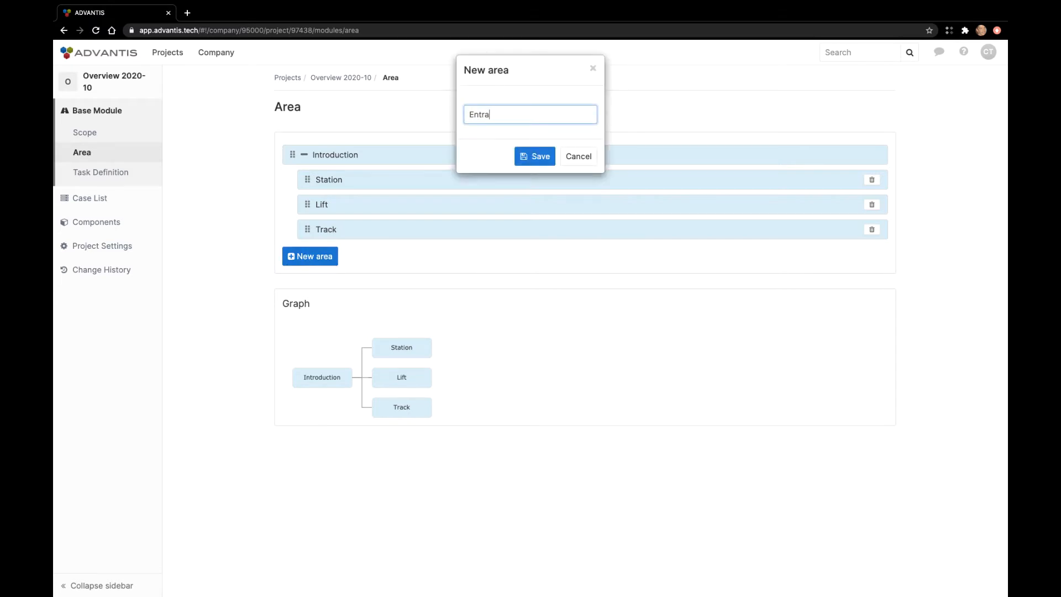
pyautogui.write('nce gates')
pyautogui.press('Left')
pyautogui.press('Left')
pyautogui.press('Left')
pyautogui.press('Left')
pyautogui.press('BackSpace')
pyautogui.write('G')
pyautogui.click(533, 157)
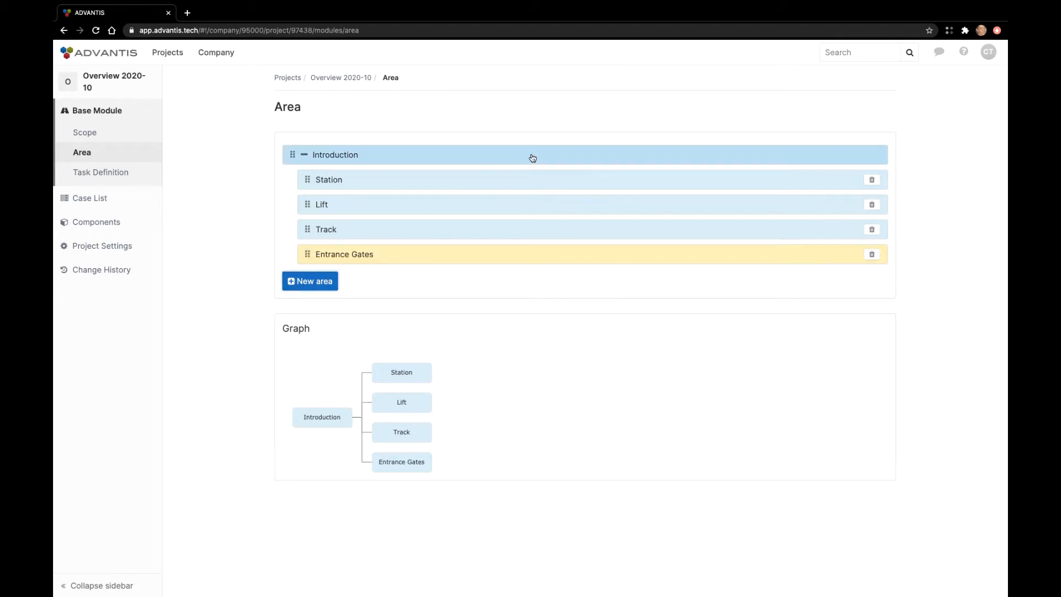
pyautogui.moveTo(306, 254); pyautogui.dragTo(318, 204)
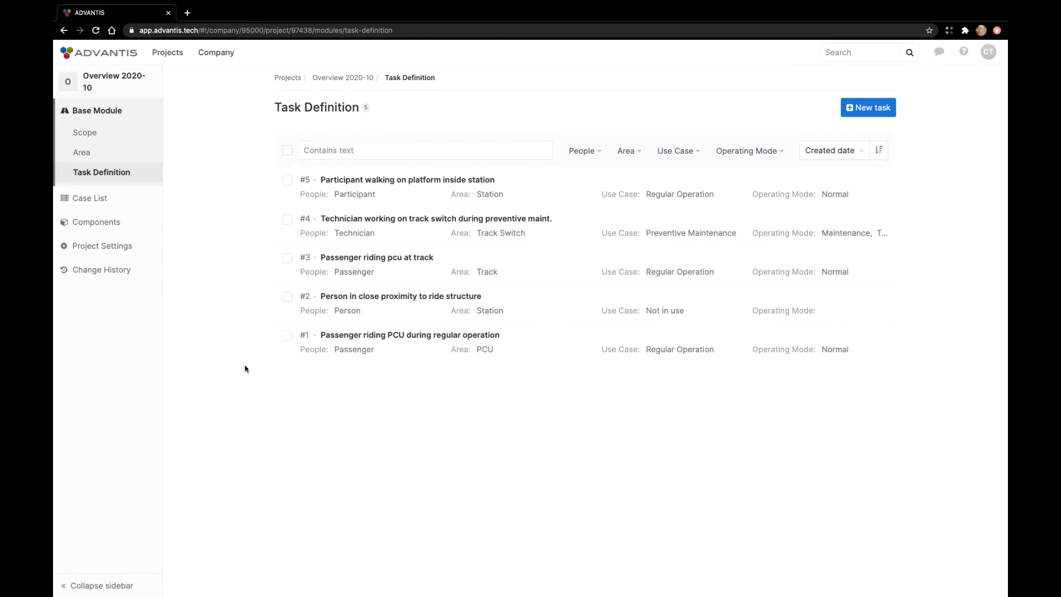
# Start a new task definition with the use case Regular Operation and Participant as the people.
pyautogui.click(860, 107)
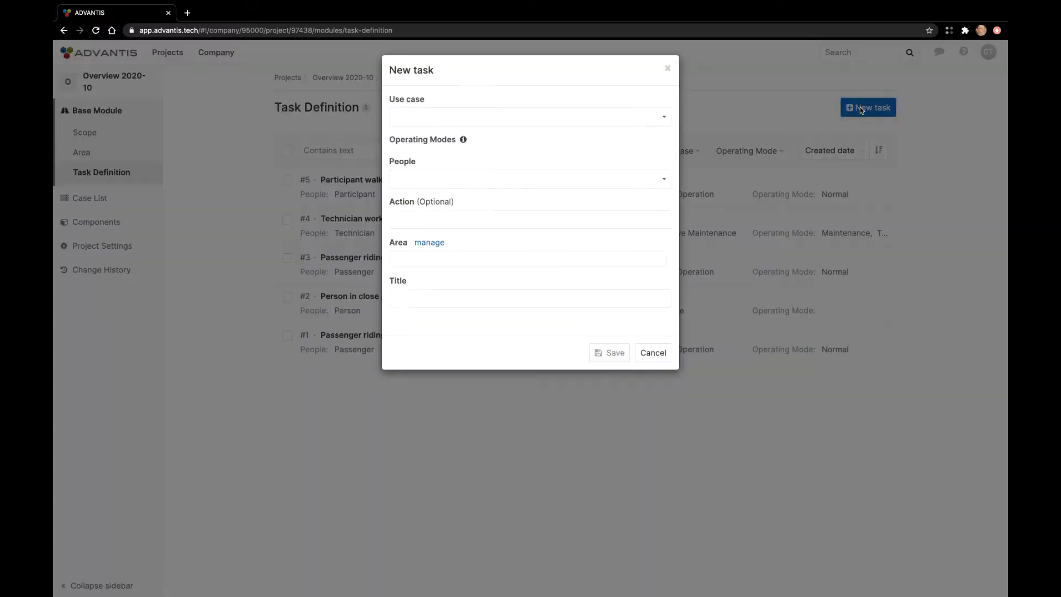
pyautogui.click(498, 119)
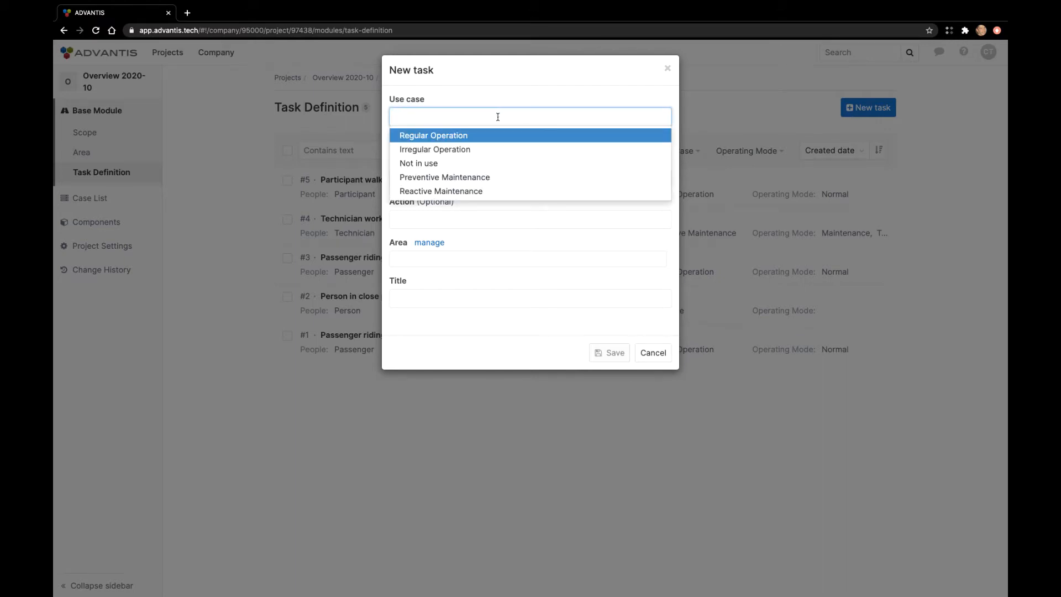
pyautogui.click(474, 138)
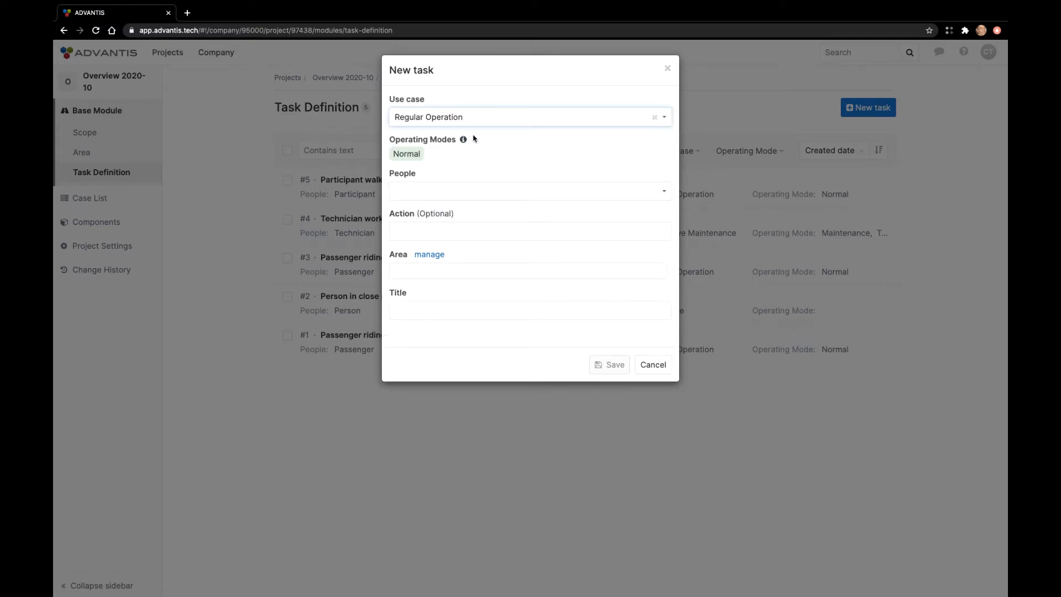
pyautogui.click(450, 190)
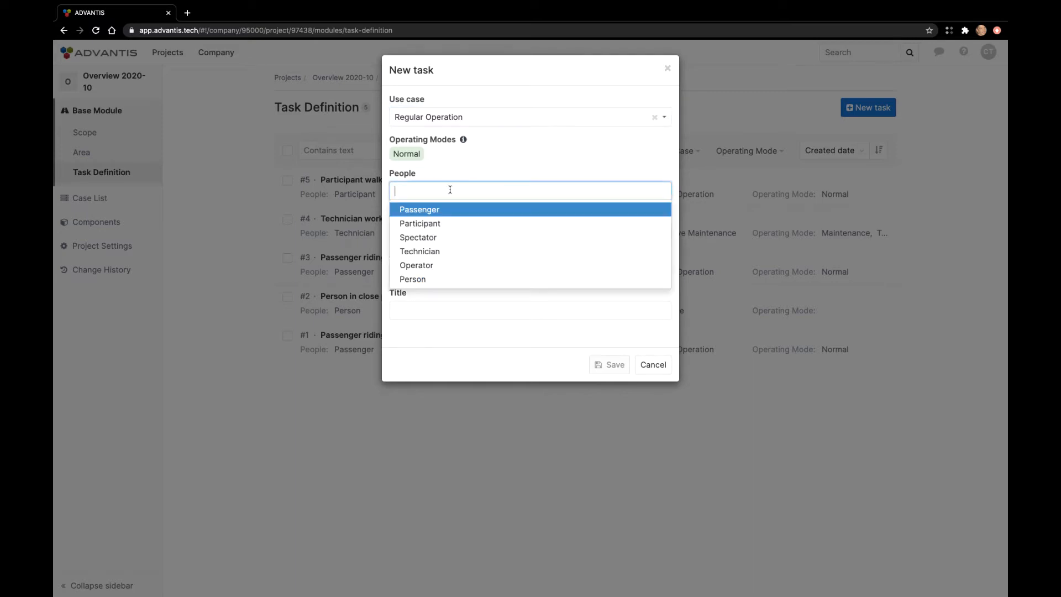
pyautogui.click(428, 224)
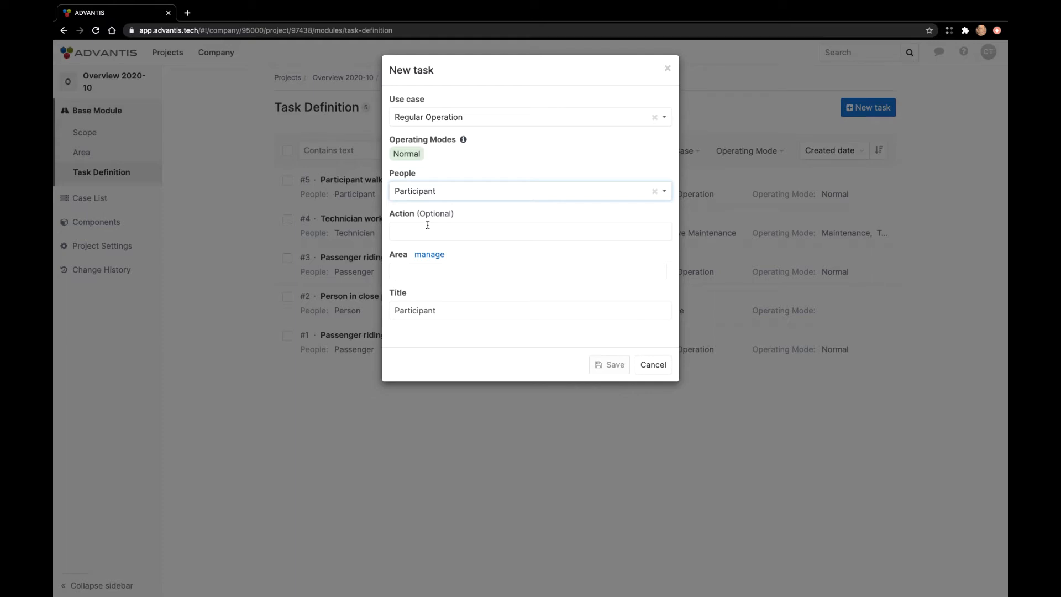
# Give the new task the action "walking down" and the area Exit Ramp, and save it.
pyautogui.click(428, 226)
pyautogui.write('w')
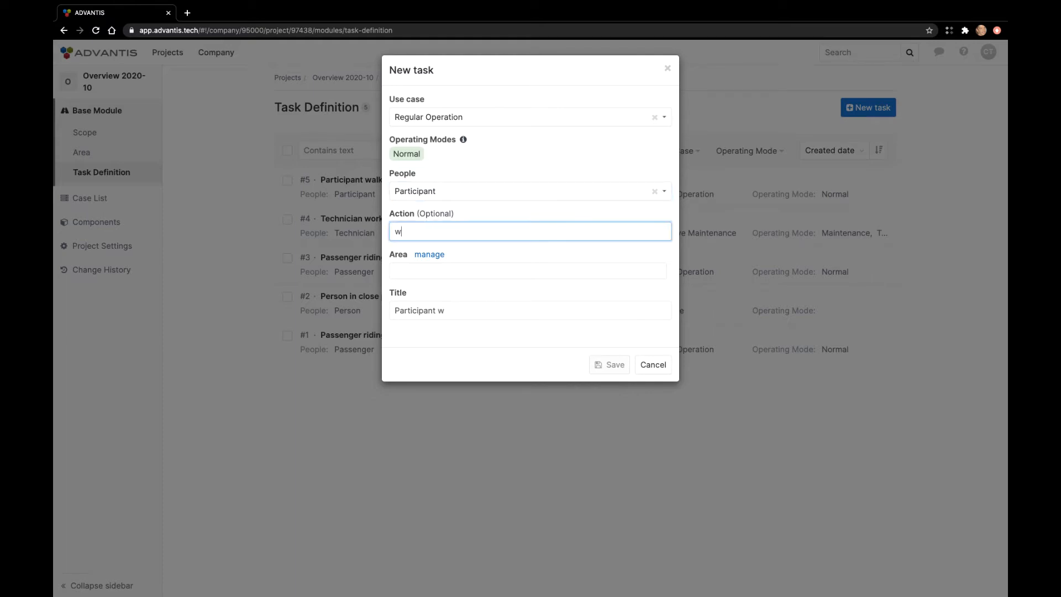
pyautogui.write('alking down')
pyautogui.click(438, 270)
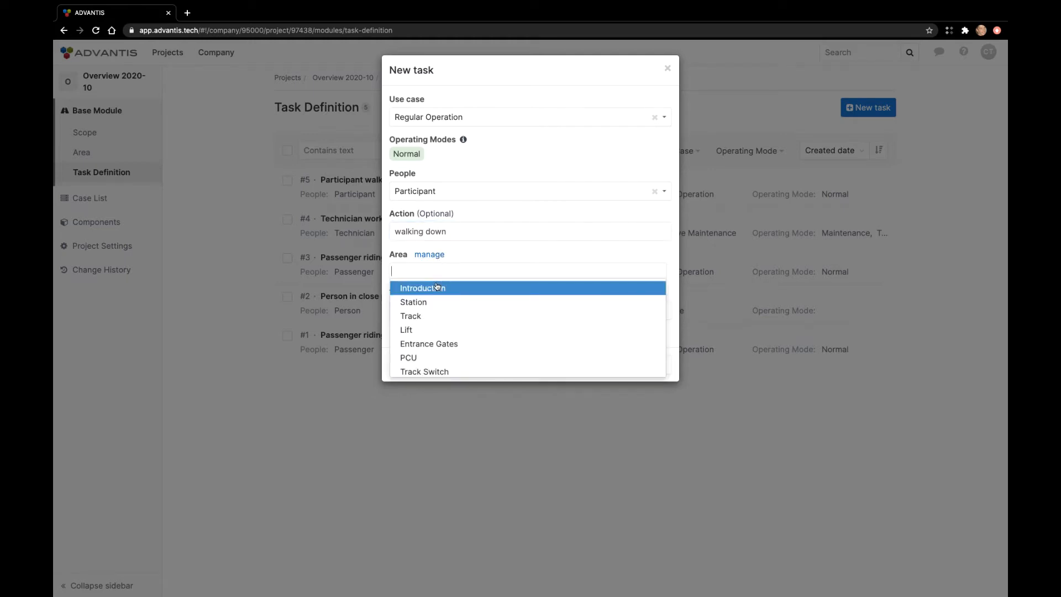
pyautogui.scroll(-1, 435, 299)
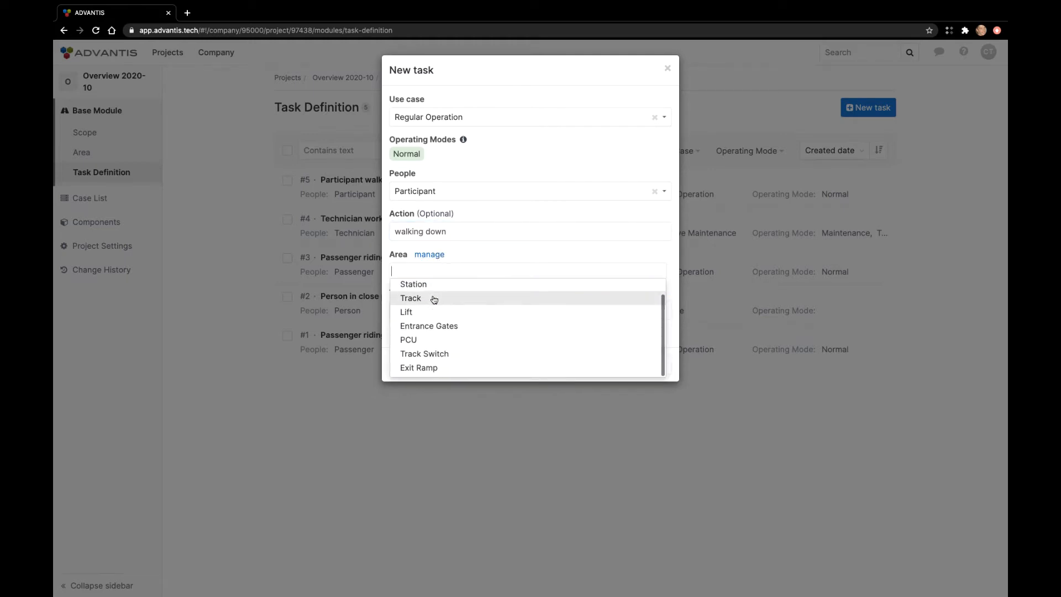
pyautogui.click(426, 368)
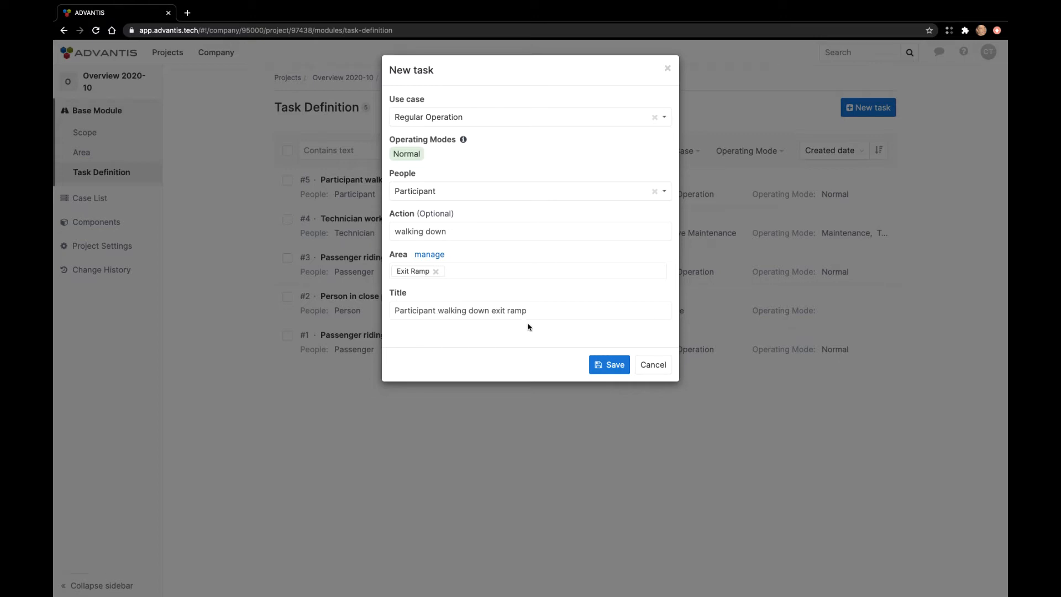
pyautogui.click(605, 365)
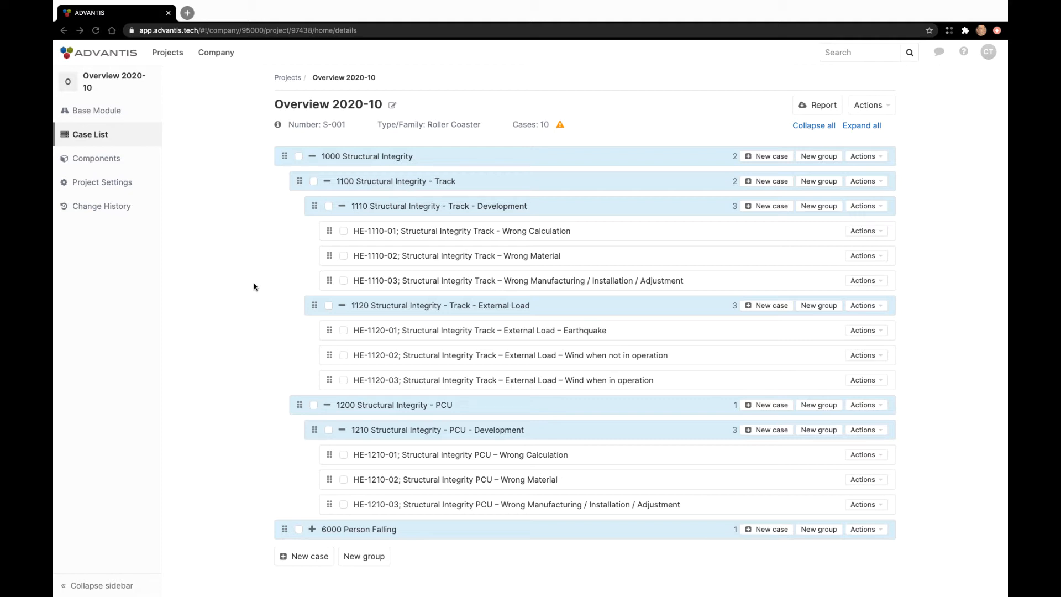
# Expand the 6000 Person Falling group in the case list and open case HE-6001.
pyautogui.scroll(-1, 249, 272)
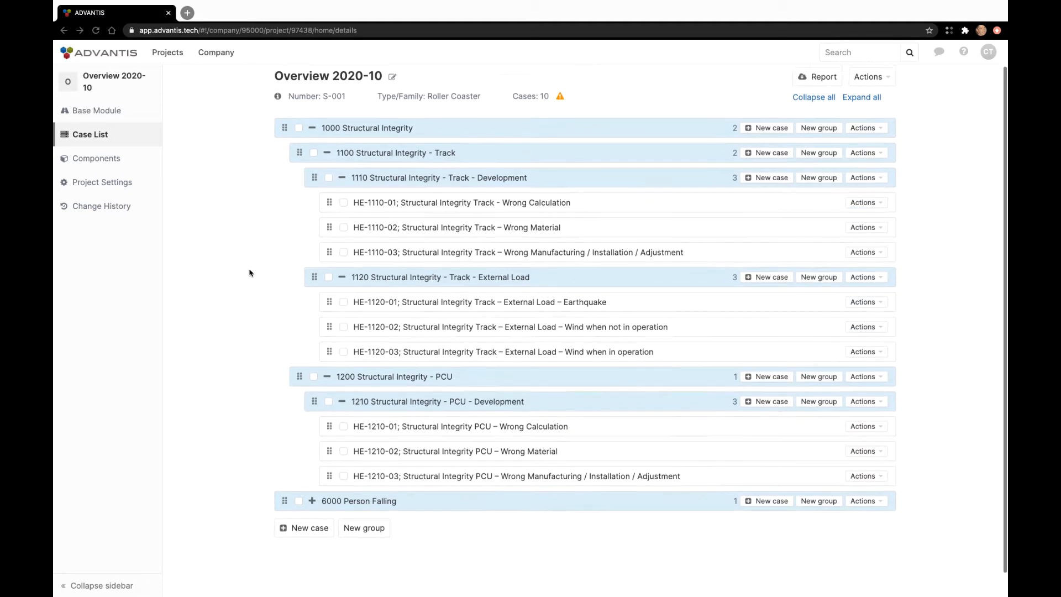
pyautogui.scroll(-1, 249, 273)
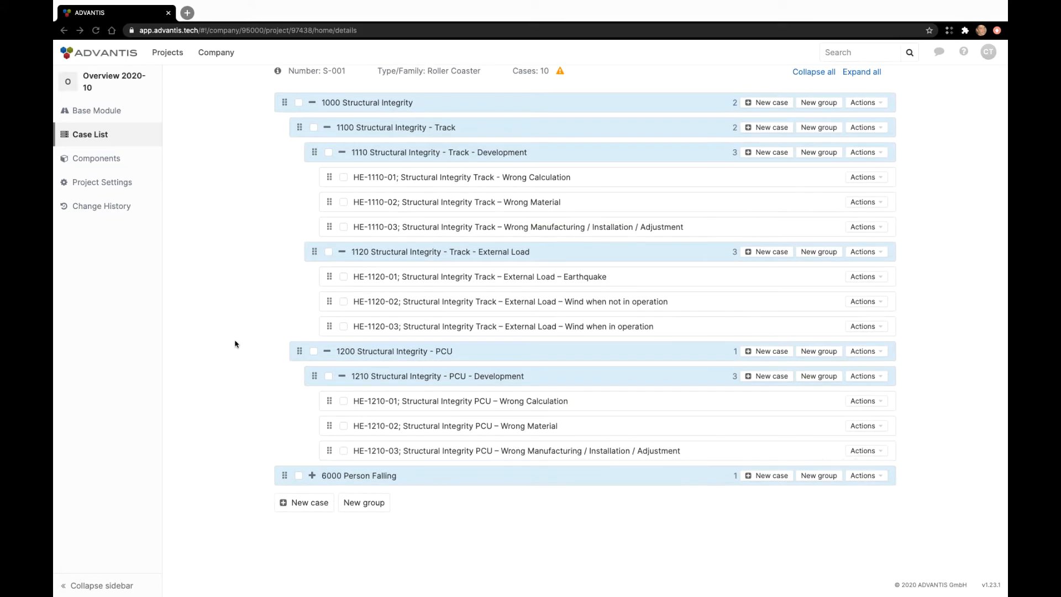
pyautogui.click(311, 476)
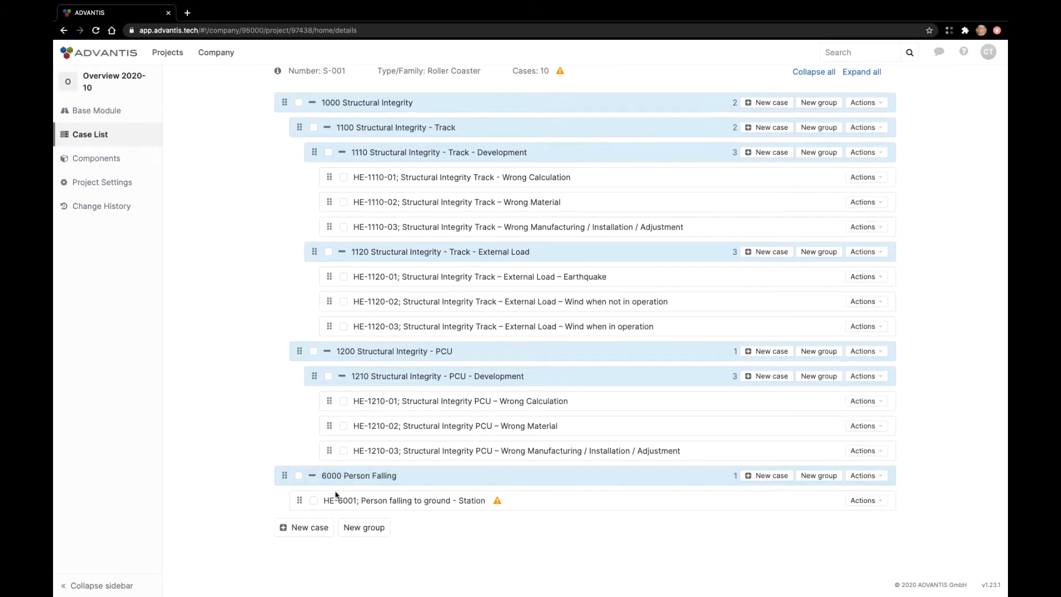
pyautogui.click(340, 501)
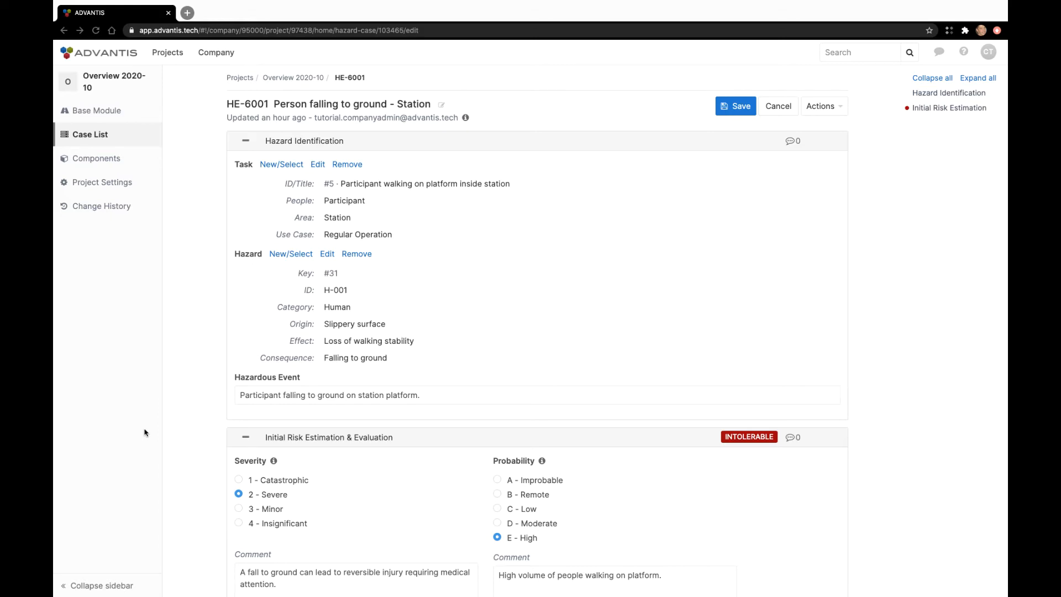
# Check the definitions of the severity, probability and risk levels in the case's initial risk estimation.
pyautogui.scroll(-5, 144, 431)
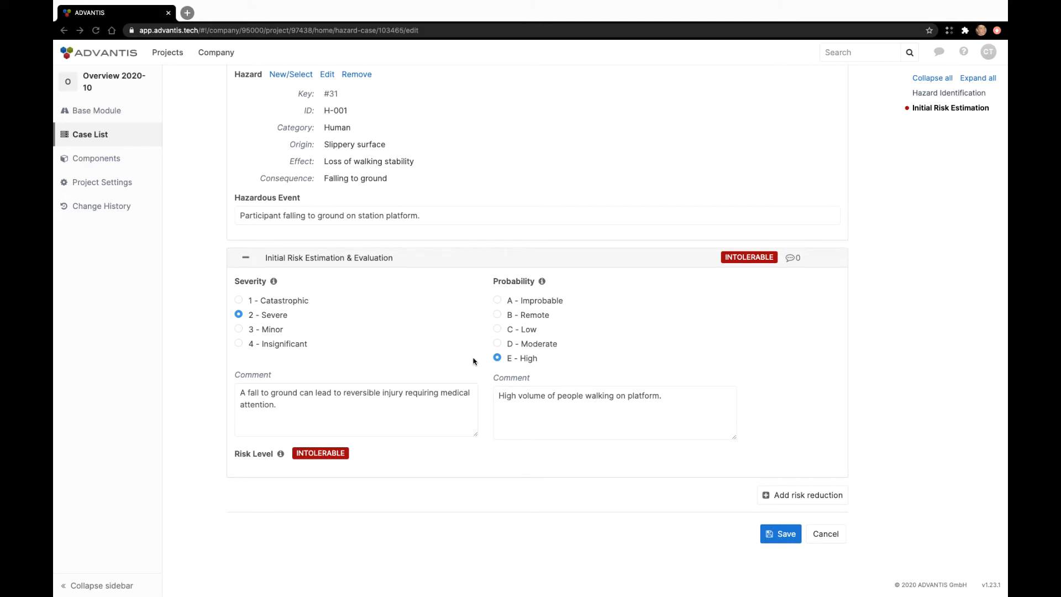
pyautogui.click(273, 281)
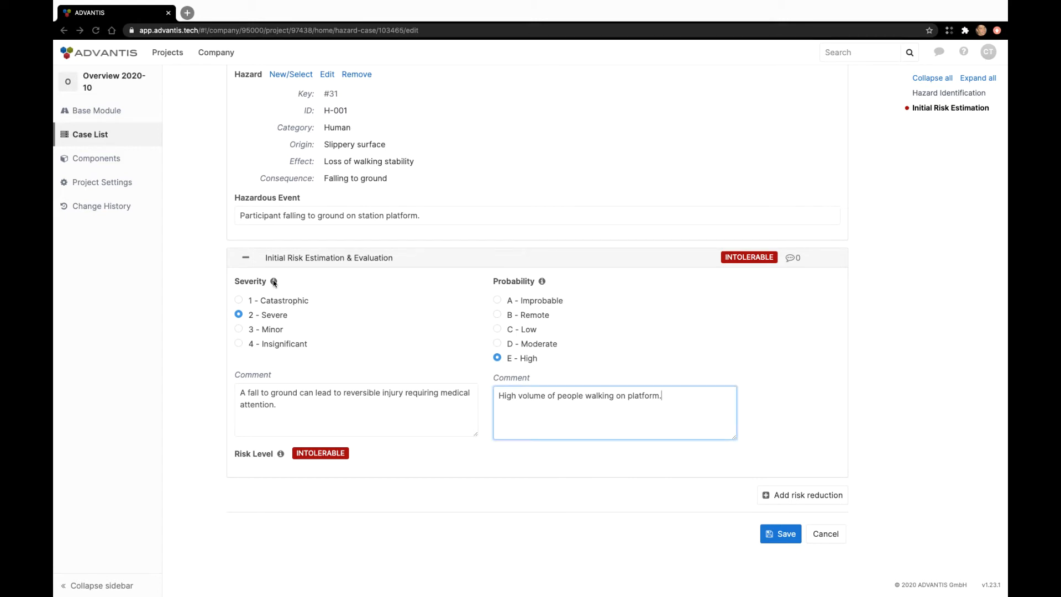
pyautogui.click(274, 282)
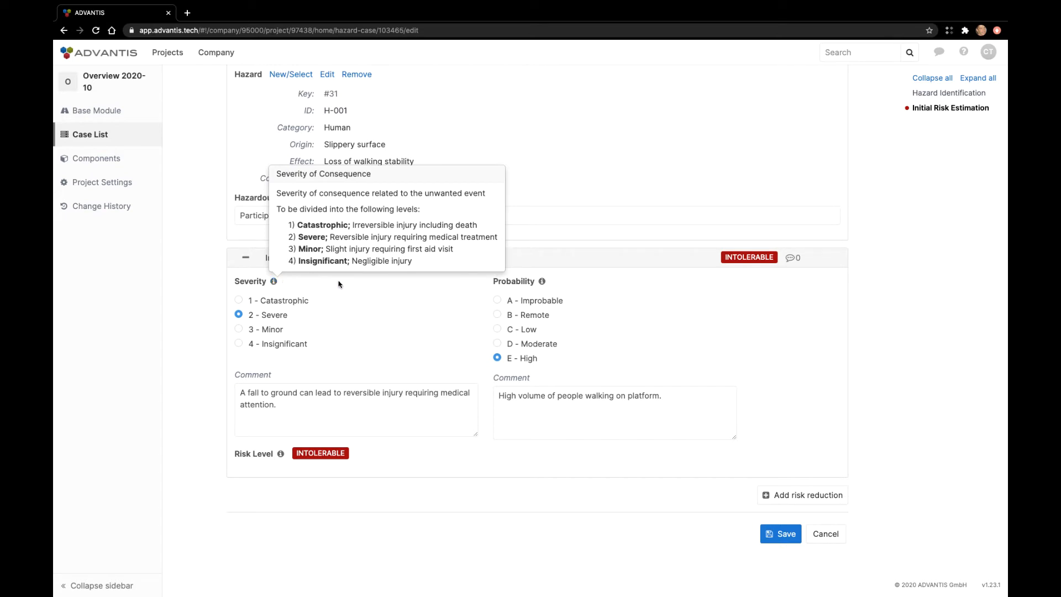
pyautogui.click(541, 281)
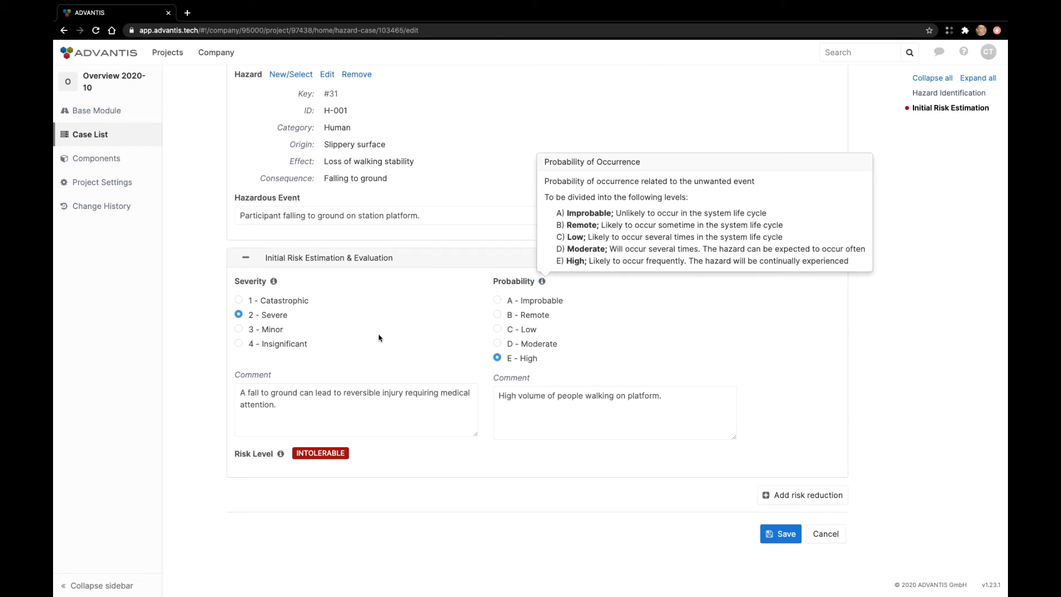
pyautogui.click(212, 392)
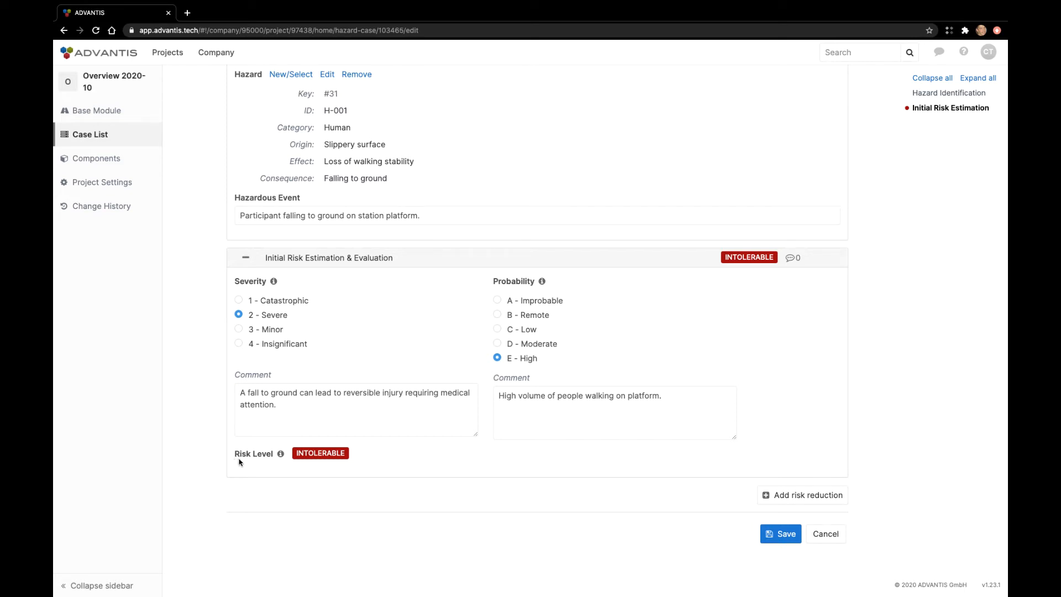
pyautogui.moveTo(280, 456)
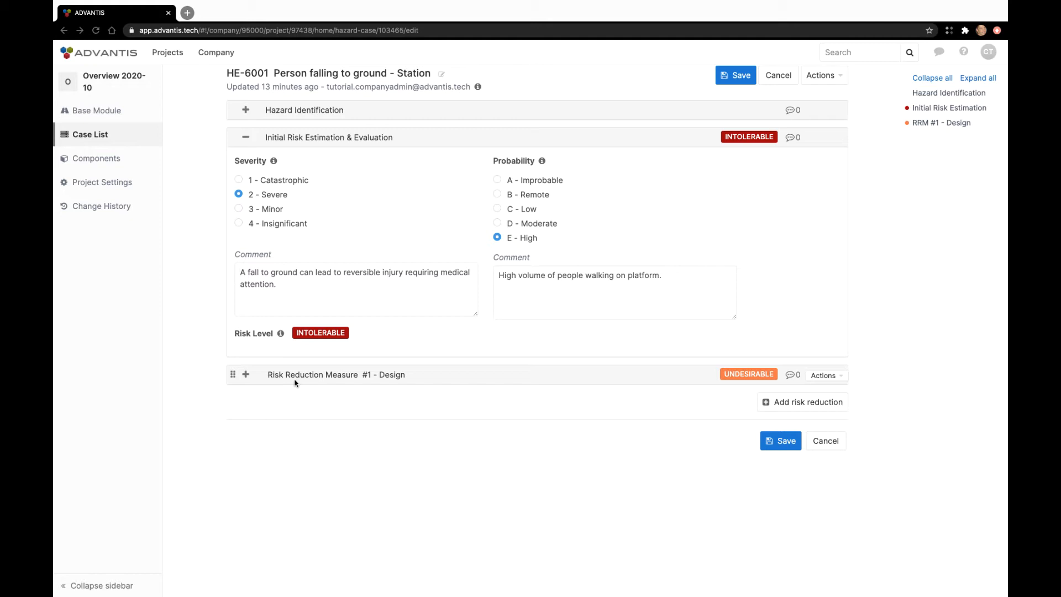
# Expand Risk Reduction Measure #1 and examine its requirement, solution and follow-up risk estimation, including the risk level information.
pyautogui.click(246, 376)
pyautogui.click(247, 376)
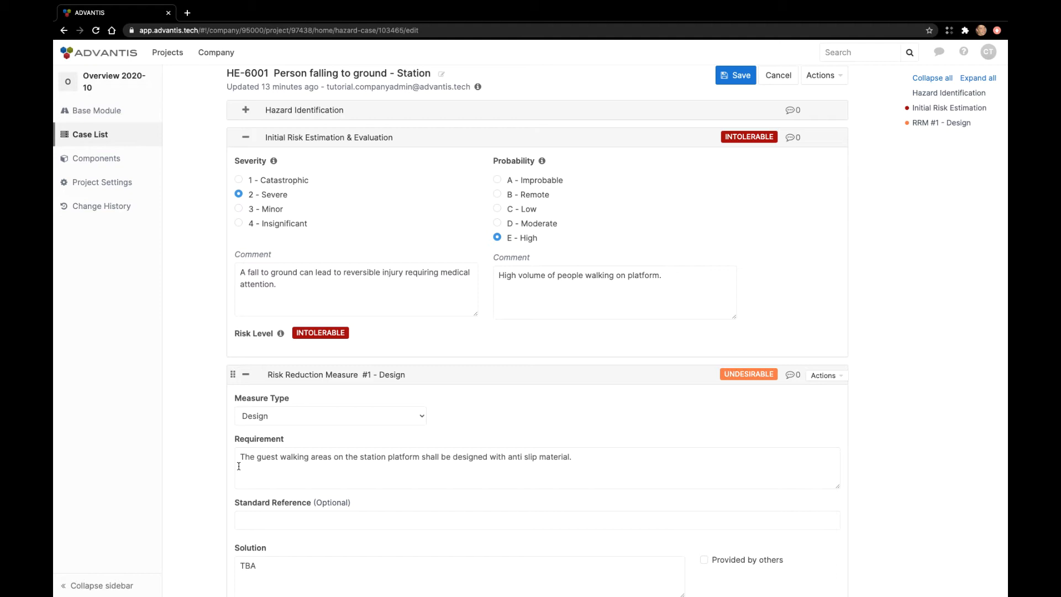
pyautogui.scroll(-3, 239, 466)
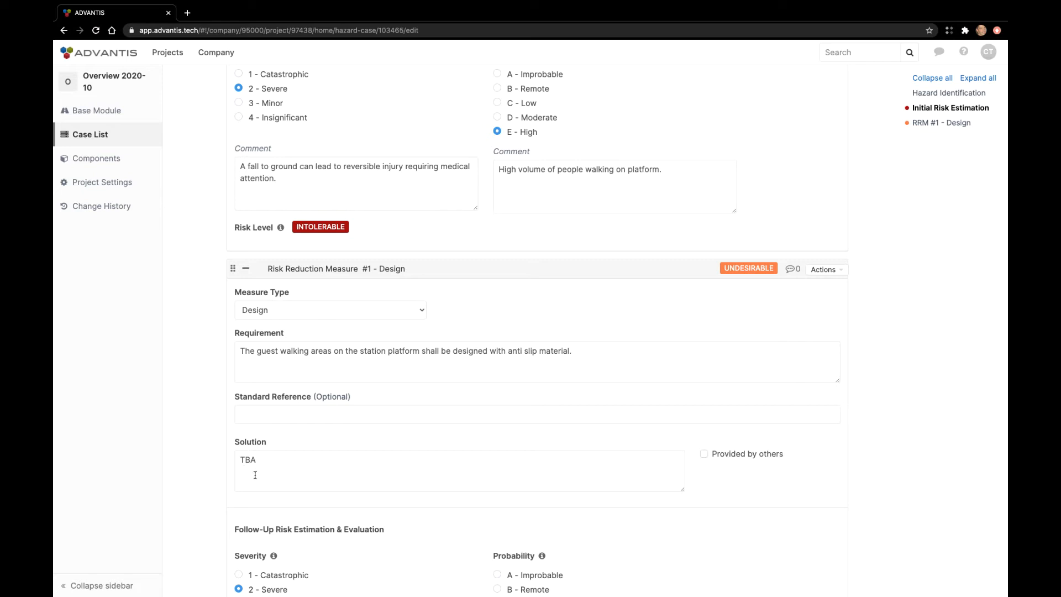
pyautogui.scroll(-3, 254, 475)
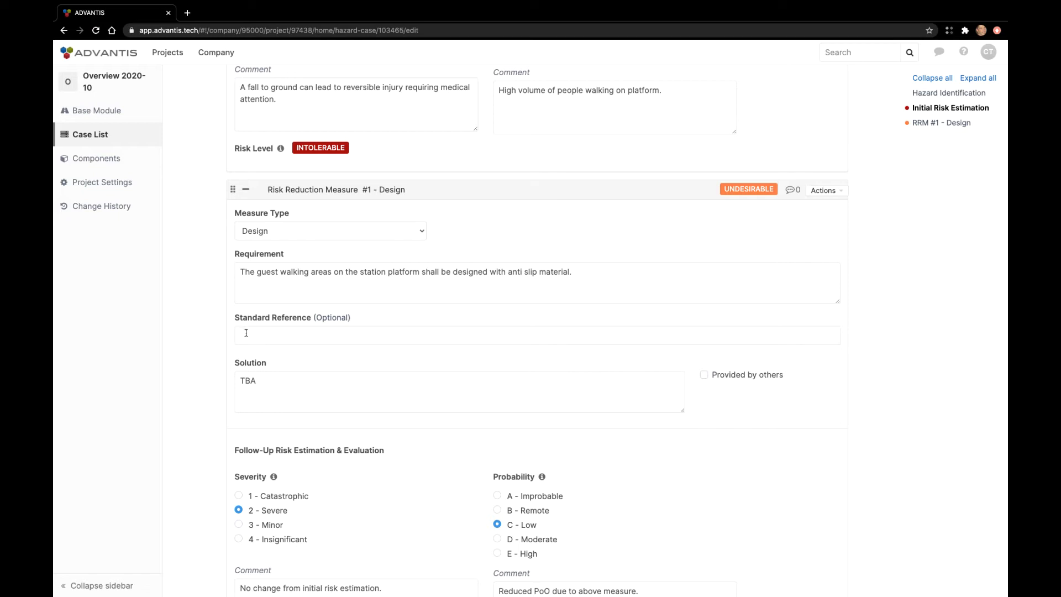
pyautogui.scroll(-5, 256, 333)
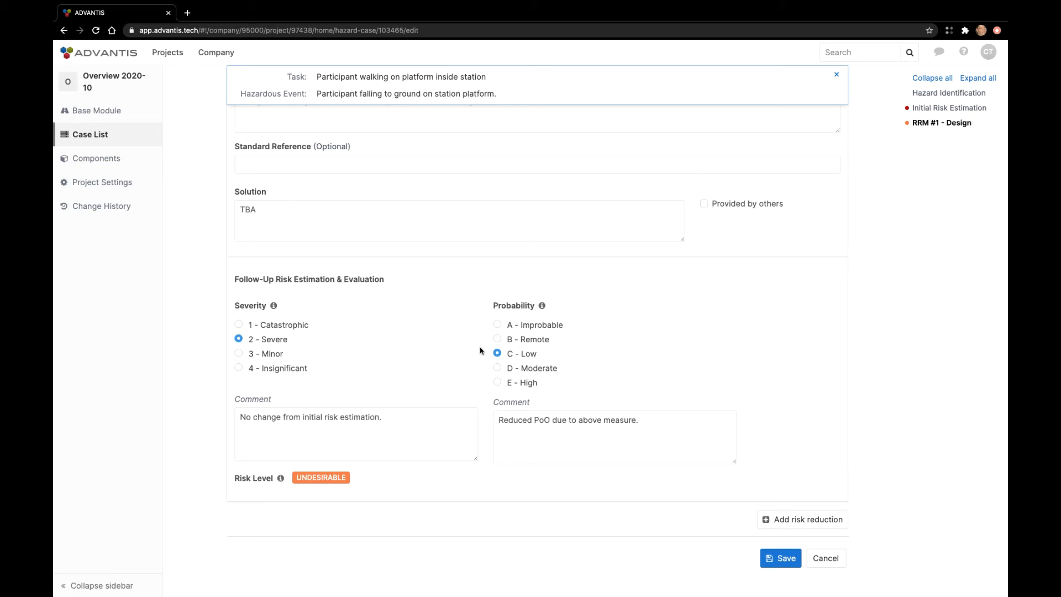
pyautogui.scroll(1, 479, 269)
pyautogui.scroll(2, 480, 268)
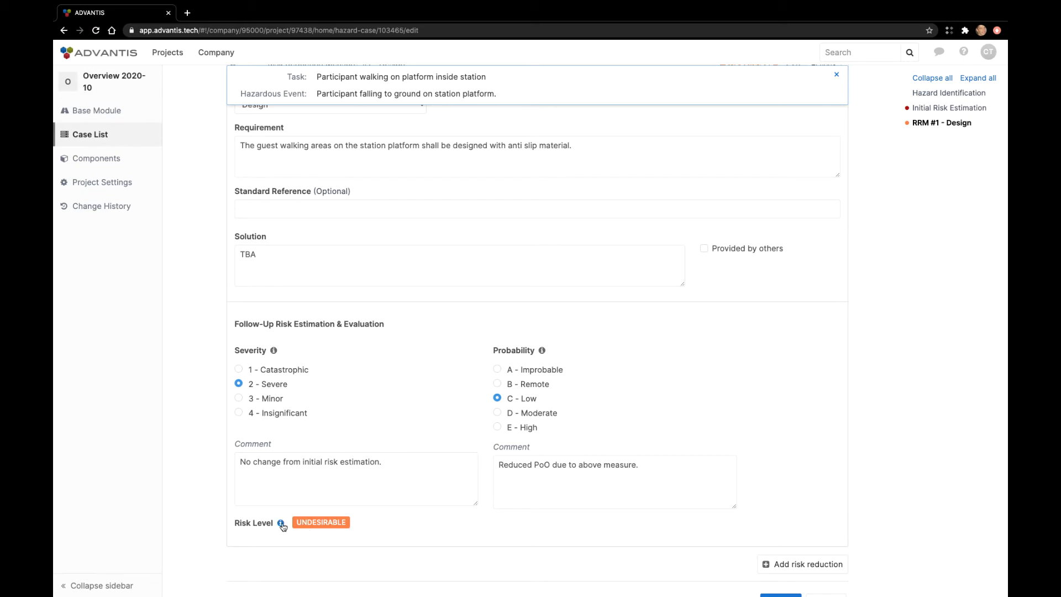
pyautogui.moveTo(282, 525)
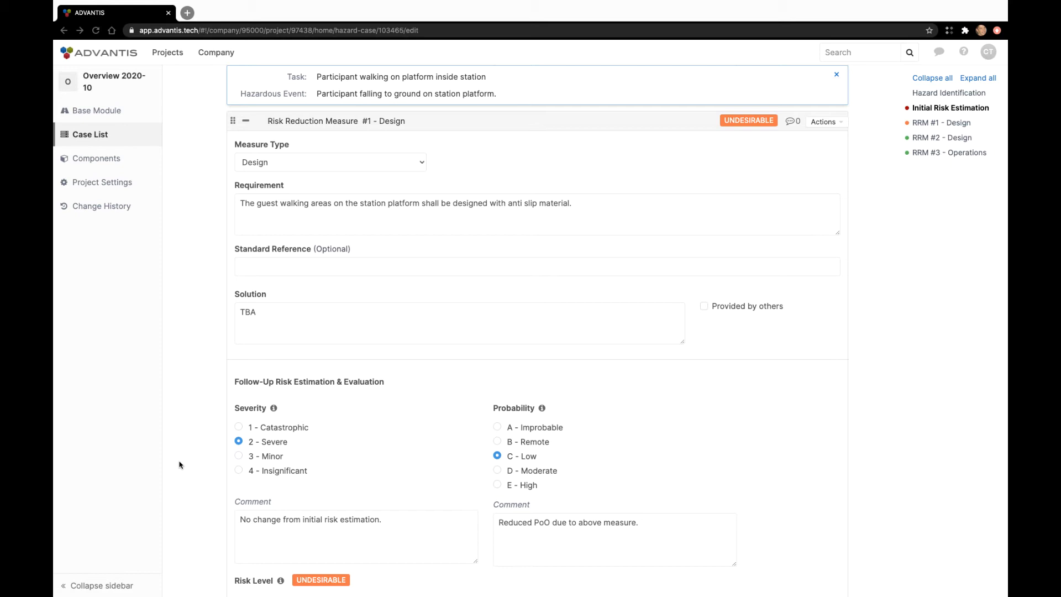
# Examine the requirement, solution and follow-up risk estimation of Risk Reduction Measure #2 - Design.
pyautogui.scroll(-6, 179, 465)
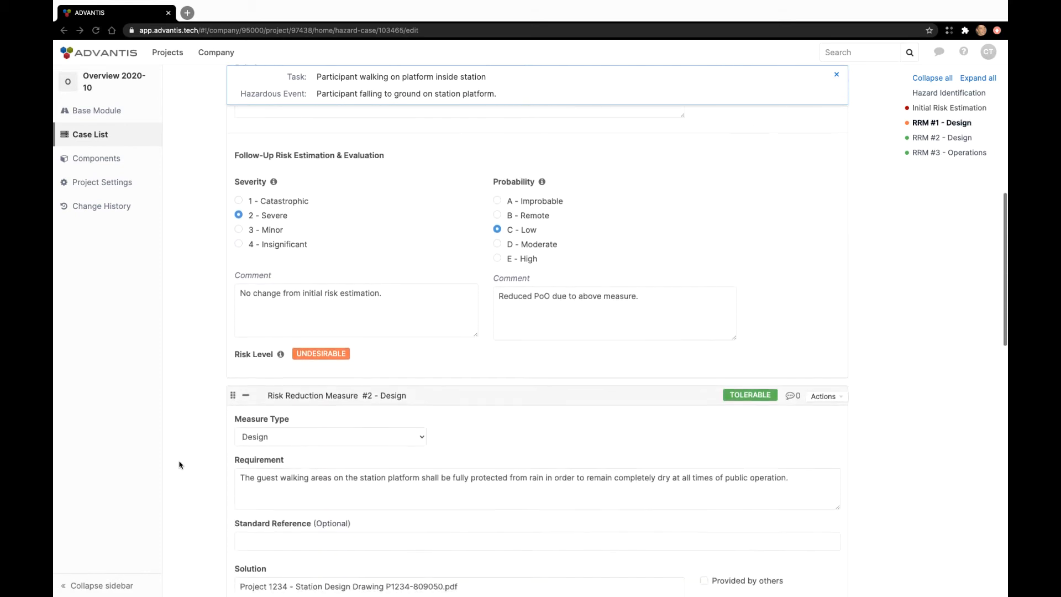
pyautogui.scroll(-3, 180, 465)
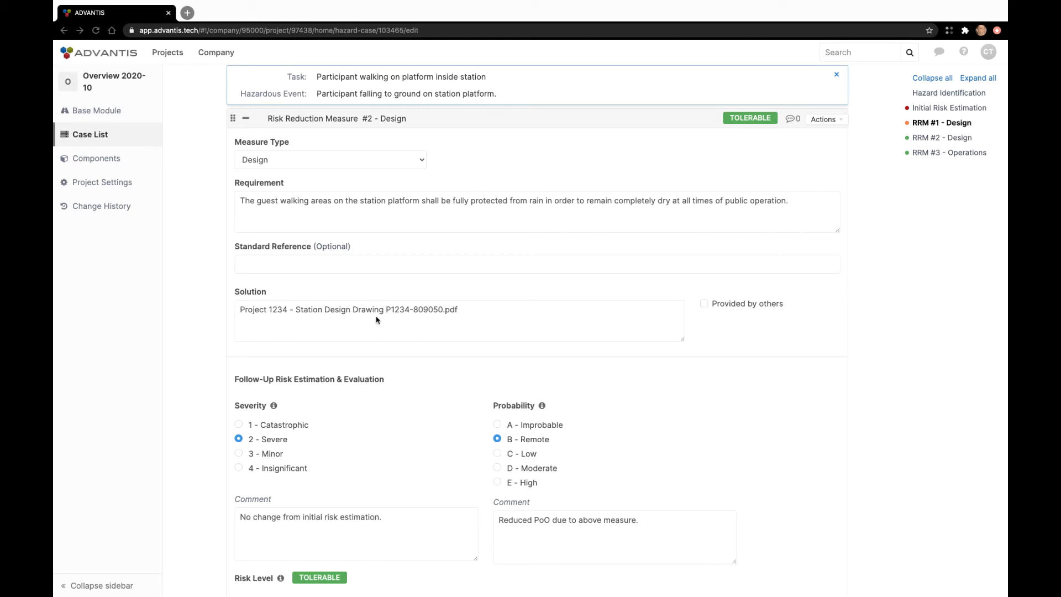
pyautogui.scroll(-5, 376, 319)
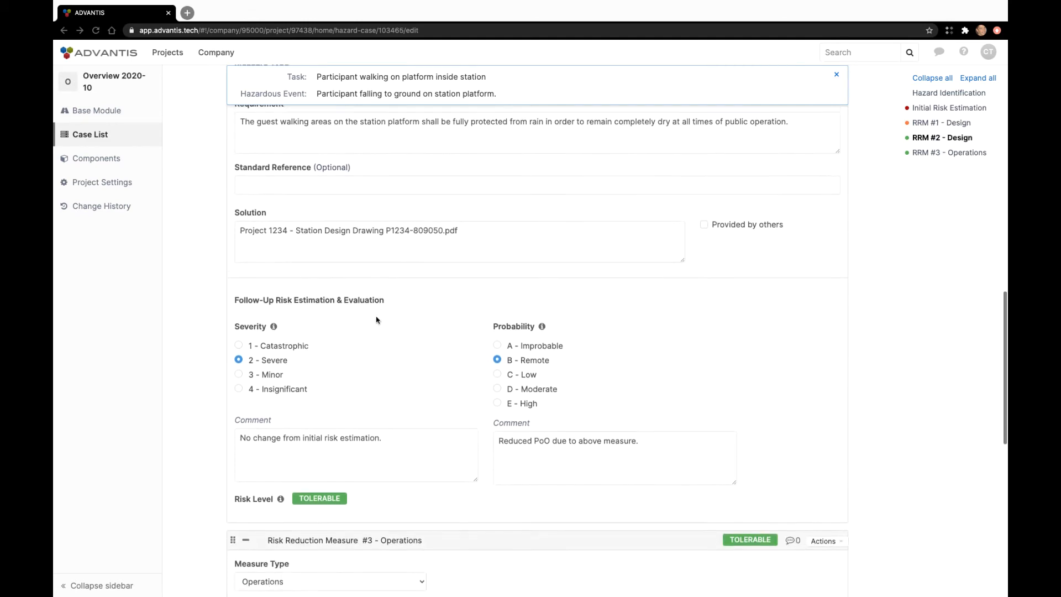
pyautogui.scroll(-1, 376, 319)
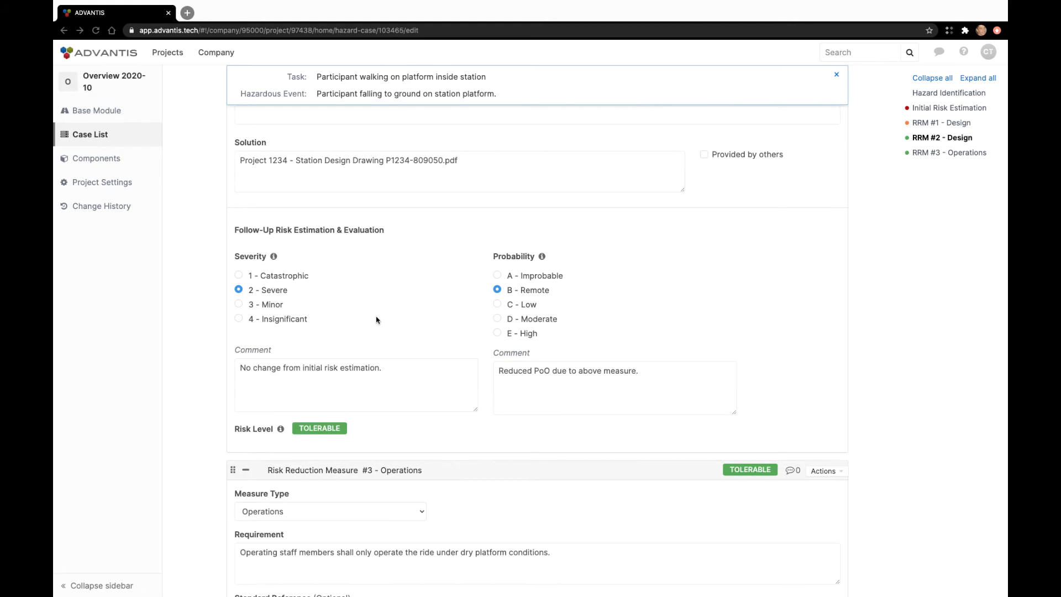
pyautogui.scroll(-1, 376, 319)
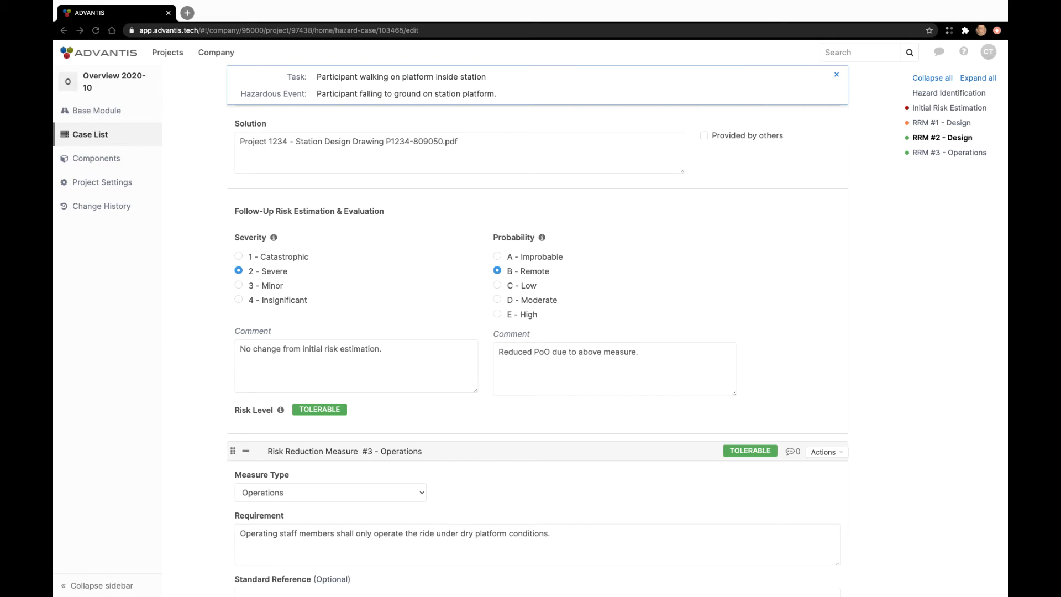
# Examine the requirement, solution, follow-up risk estimation and risk level of Risk Reduction Measure #3 - Operations.
pyautogui.click(187, 380)
pyautogui.scroll(-5, 186, 380)
pyautogui.scroll(-2, 186, 380)
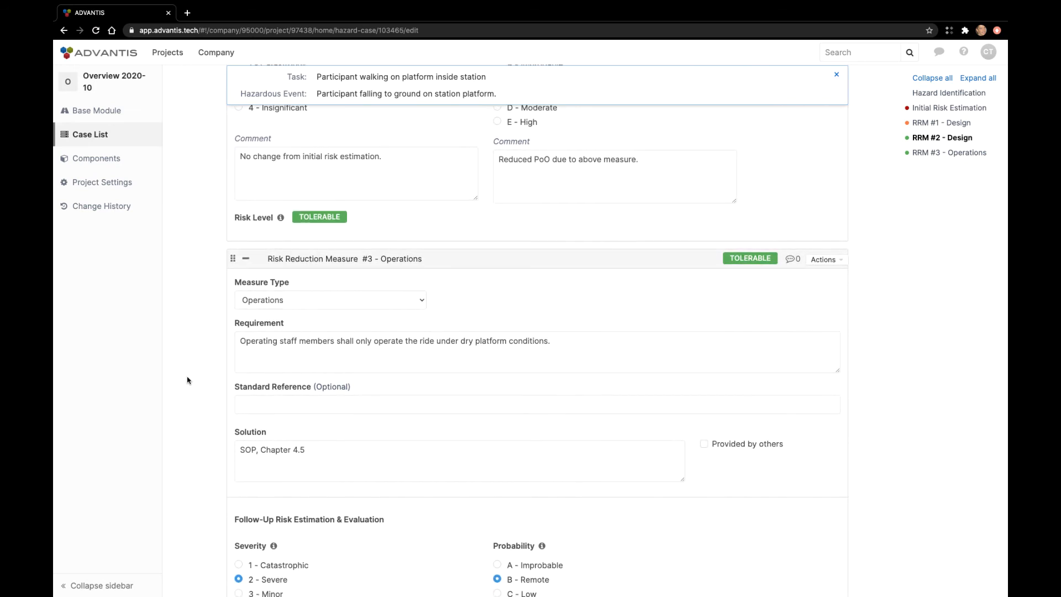
pyautogui.scroll(-1, 187, 380)
pyautogui.scroll(-3, 187, 380)
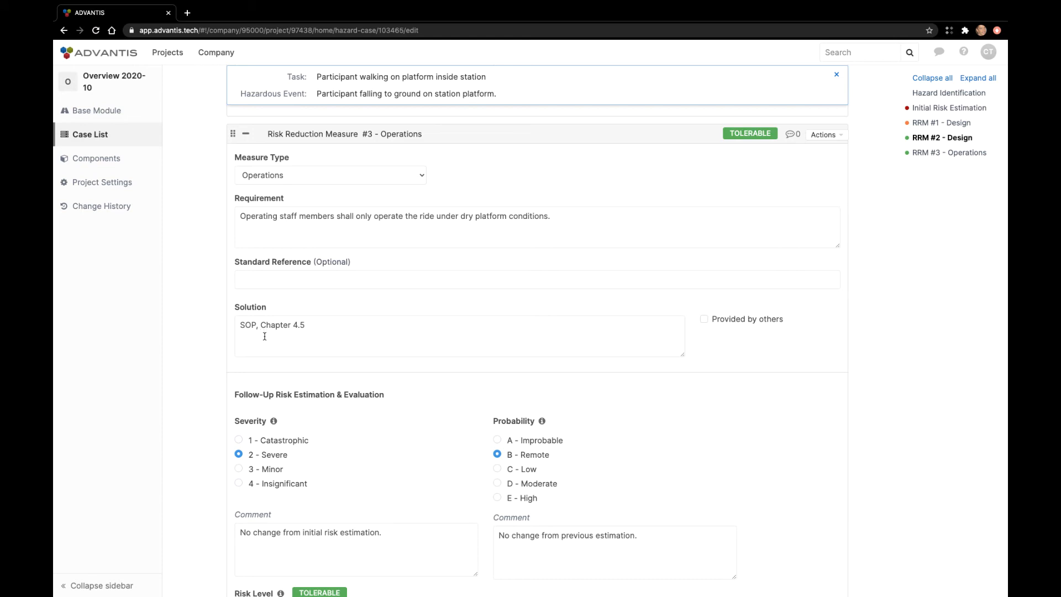
pyautogui.scroll(-3, 264, 335)
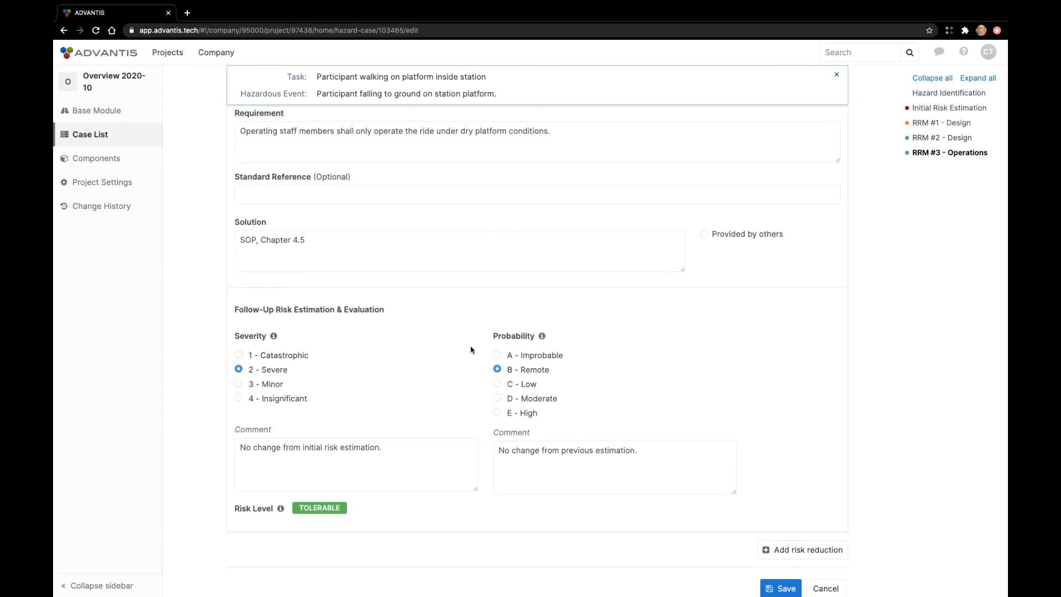
pyautogui.scroll(-1, 472, 349)
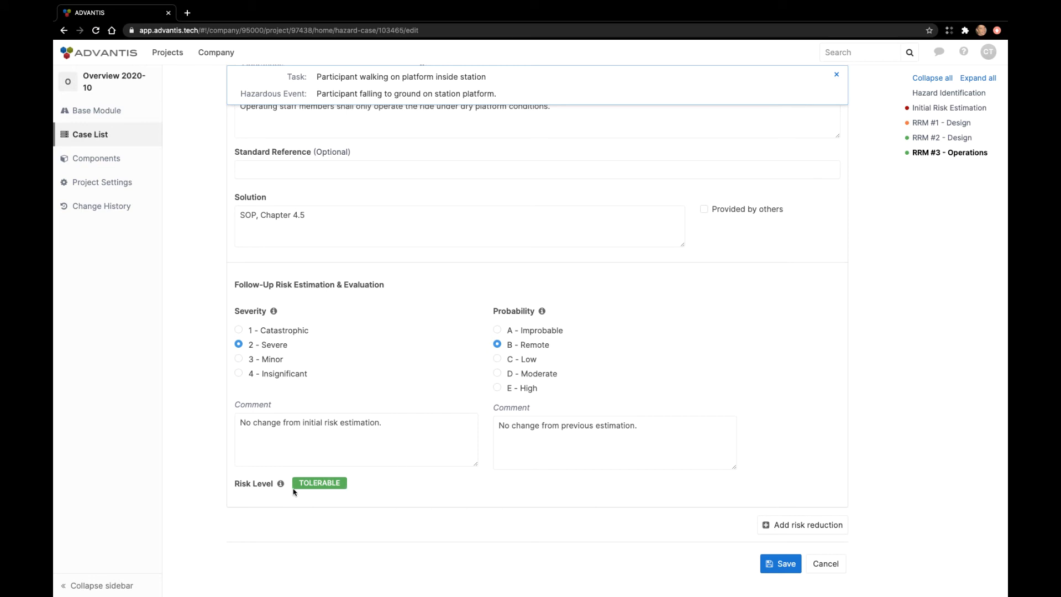
pyautogui.moveTo(281, 484)
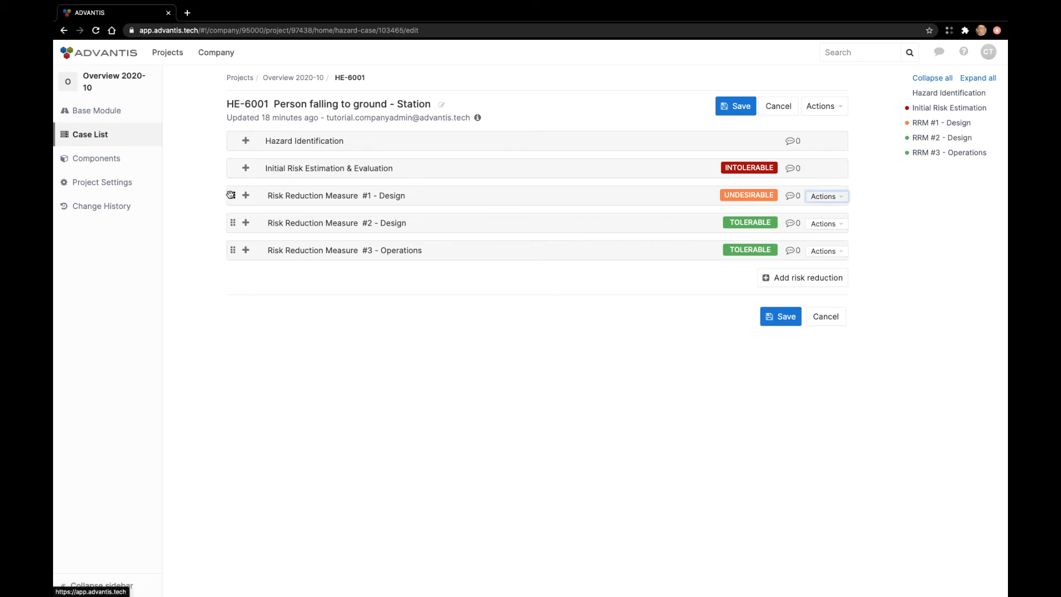
# Check the reordering handle, the notes and the available actions of Risk Reduction Measure #1 - Design.
pyautogui.moveTo(232, 195)
pyautogui.mouseDown()
pyautogui.moveTo(219, 207)
pyautogui.moveTo(228, 235)
pyautogui.moveTo(228, 203)
pyautogui.mouseUp()
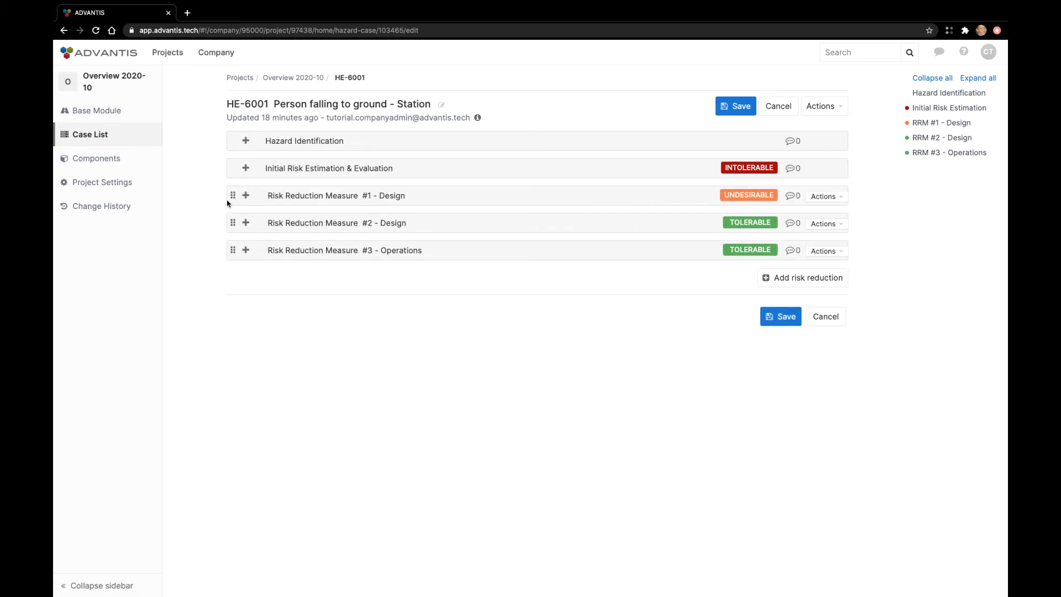
pyautogui.click(791, 198)
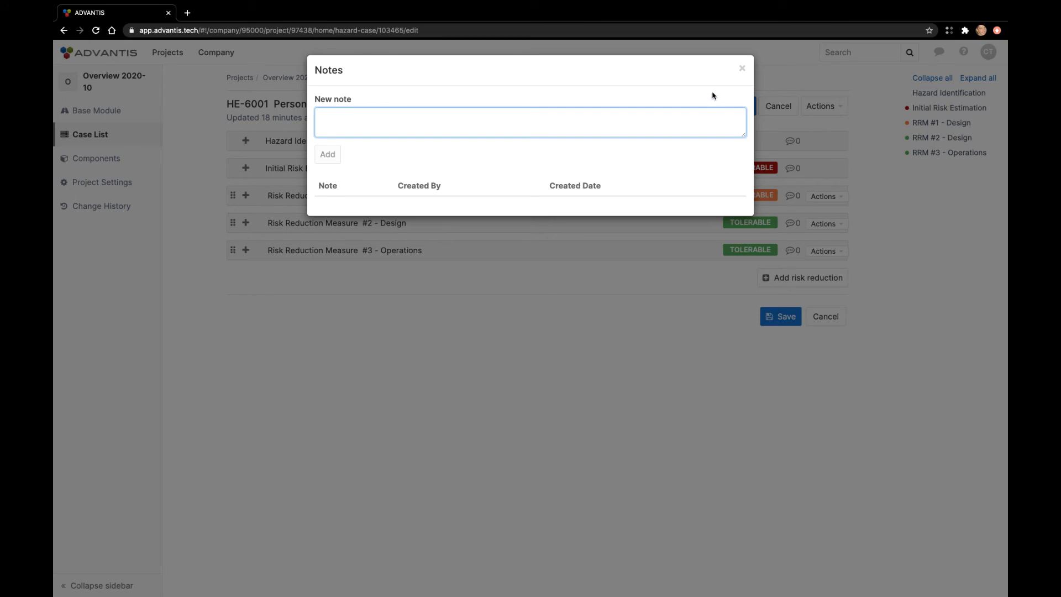
pyautogui.click(743, 68)
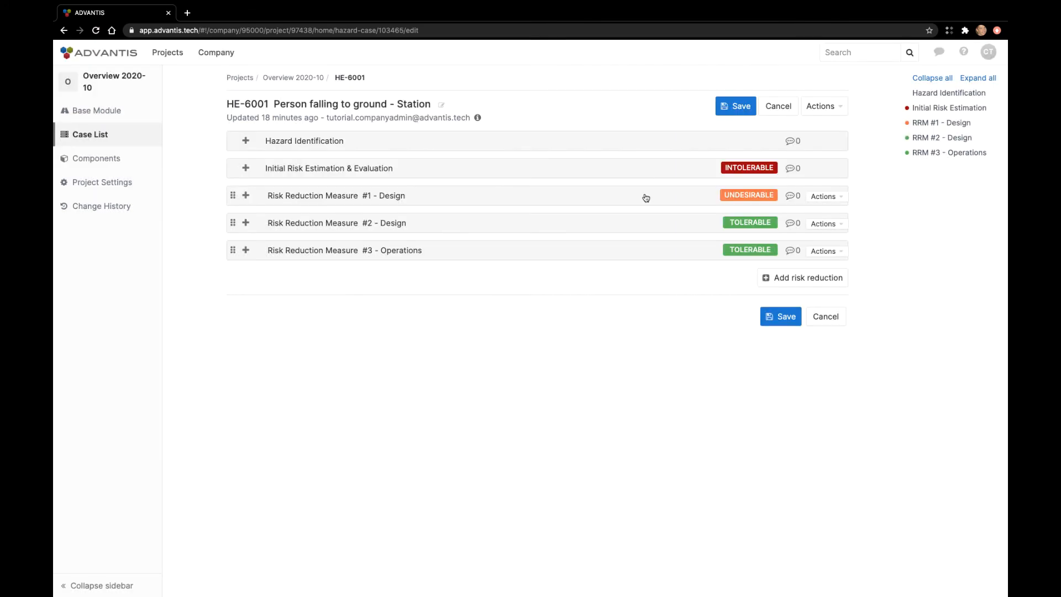
pyautogui.click(823, 198)
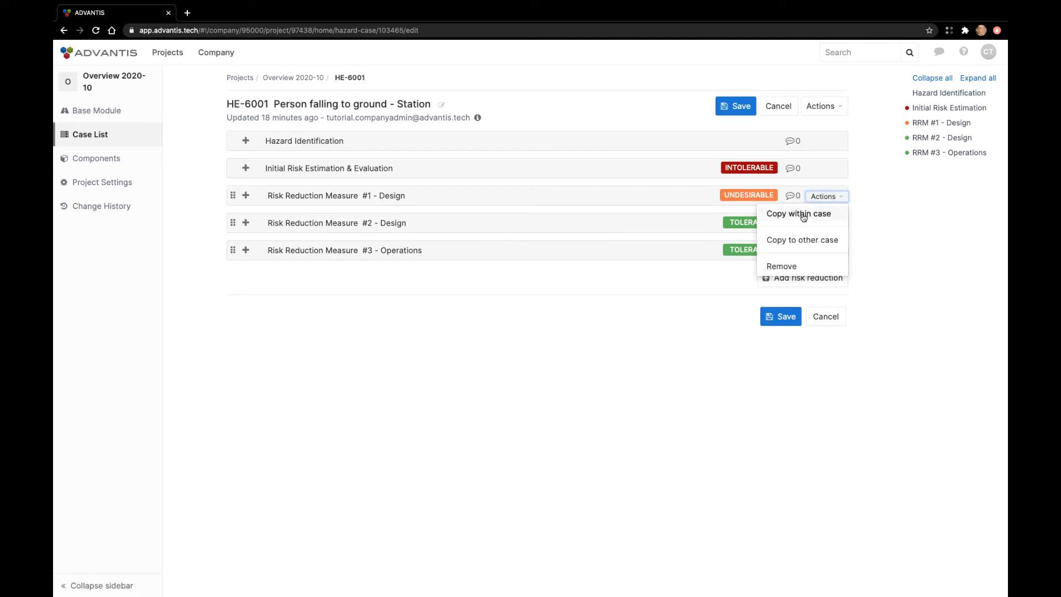
pyautogui.click(695, 279)
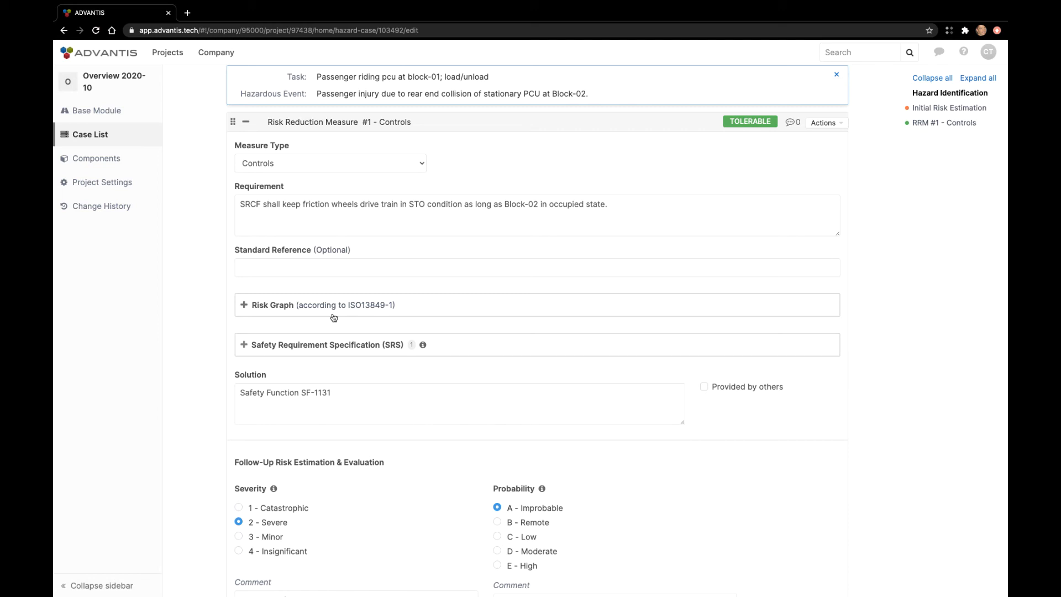
# Examine the ISO13849-1 risk graph, performance level information and safety requirement specification of Risk Reduction Measure #1 - Controls, and open the project's components.
pyautogui.click(245, 307)
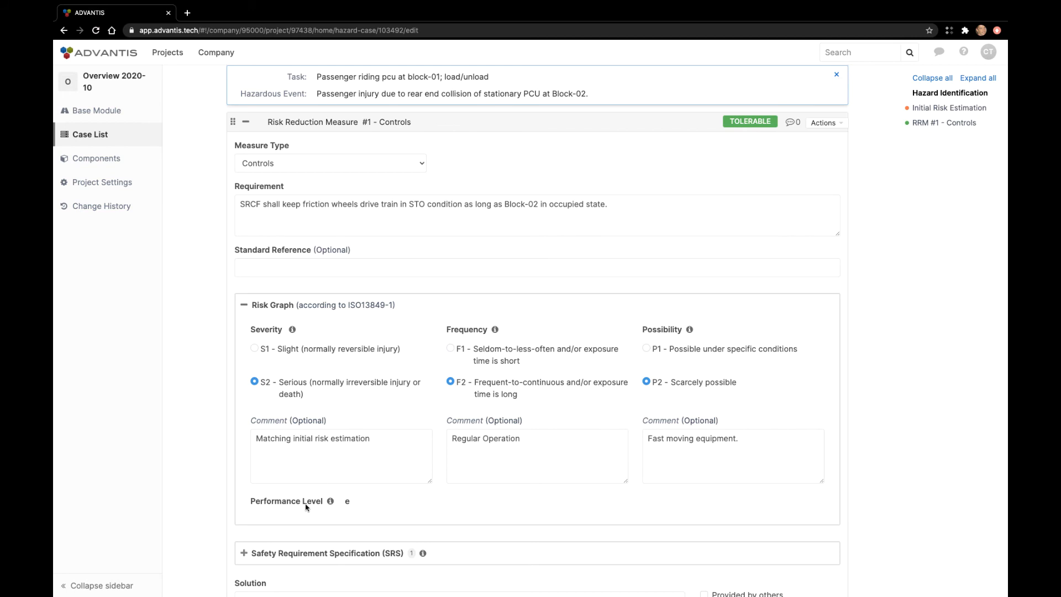
pyautogui.click(331, 502)
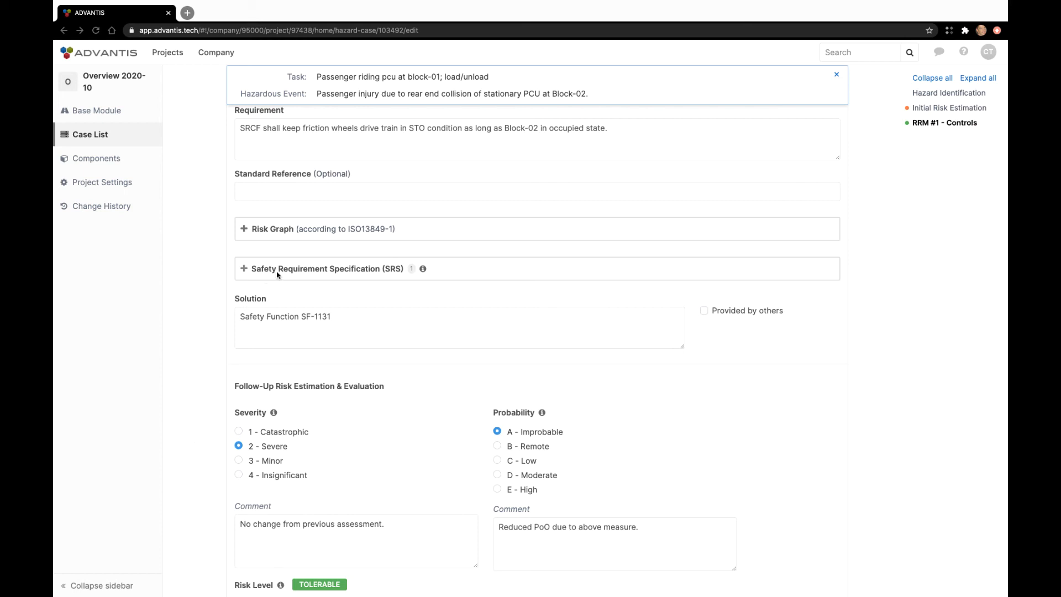
pyautogui.click(245, 270)
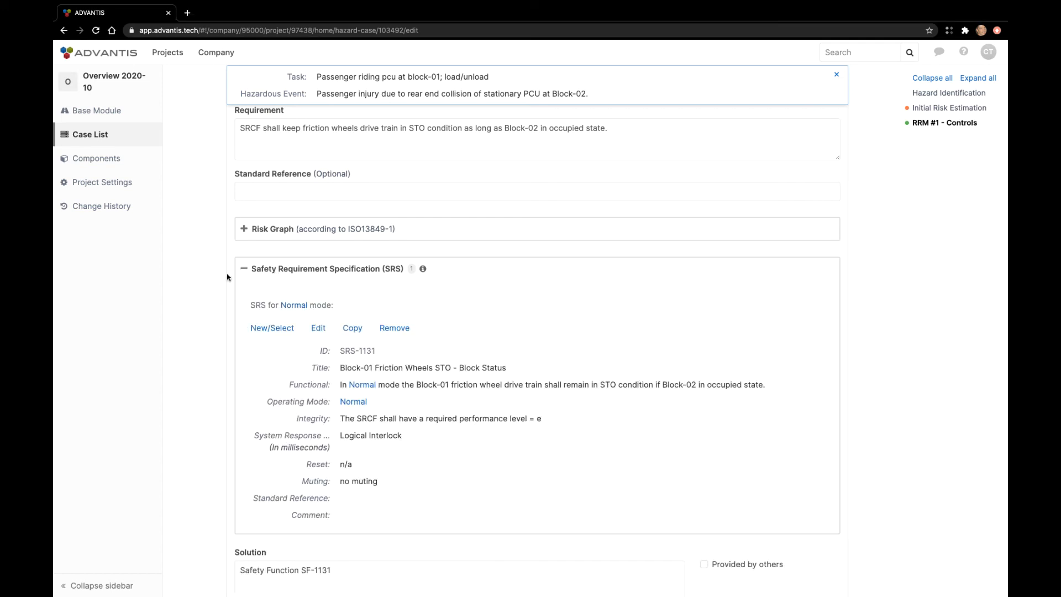
pyautogui.scroll(-2, 227, 278)
pyautogui.scroll(-1, 227, 277)
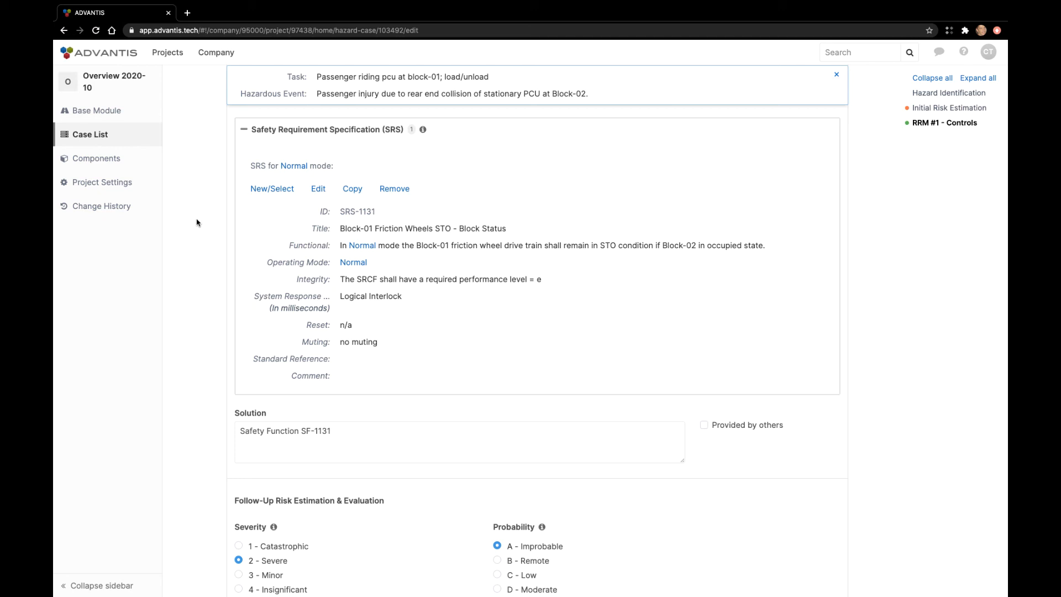
pyautogui.click(113, 161)
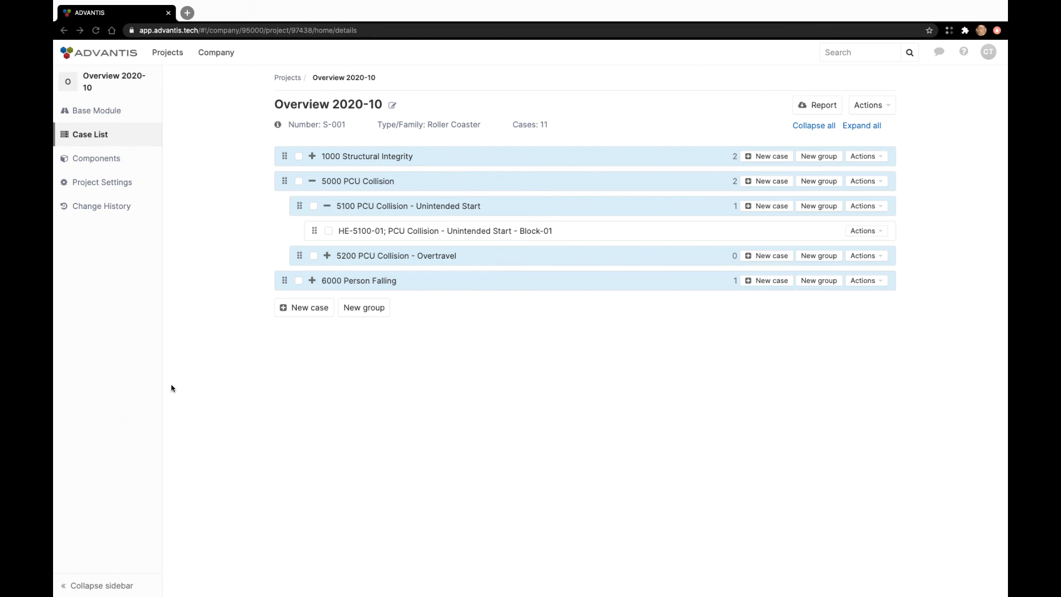
# Generate a draft Risk Assessment Report as PDF from the case list, additionally printing the risk graph and the Safety Requirement Specification.
pyautogui.click(814, 107)
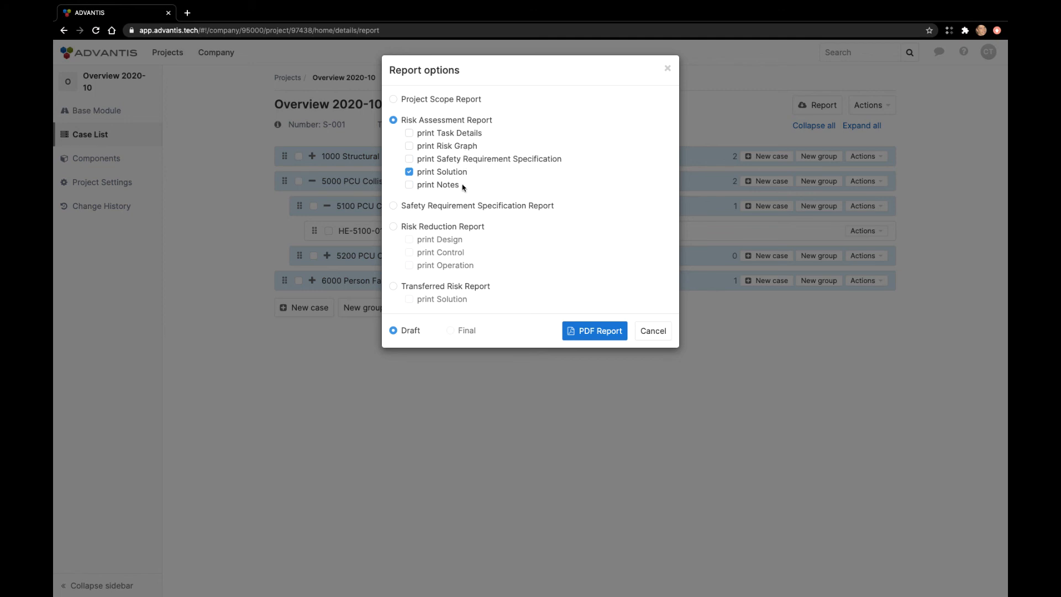
pyautogui.click(409, 146)
pyautogui.click(409, 159)
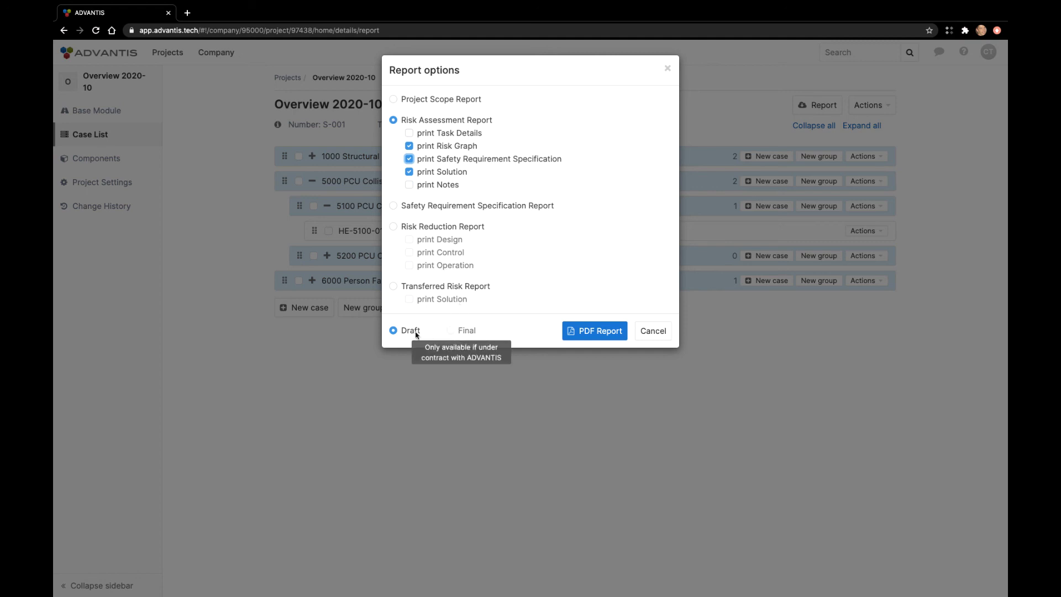
pyautogui.click(393, 331)
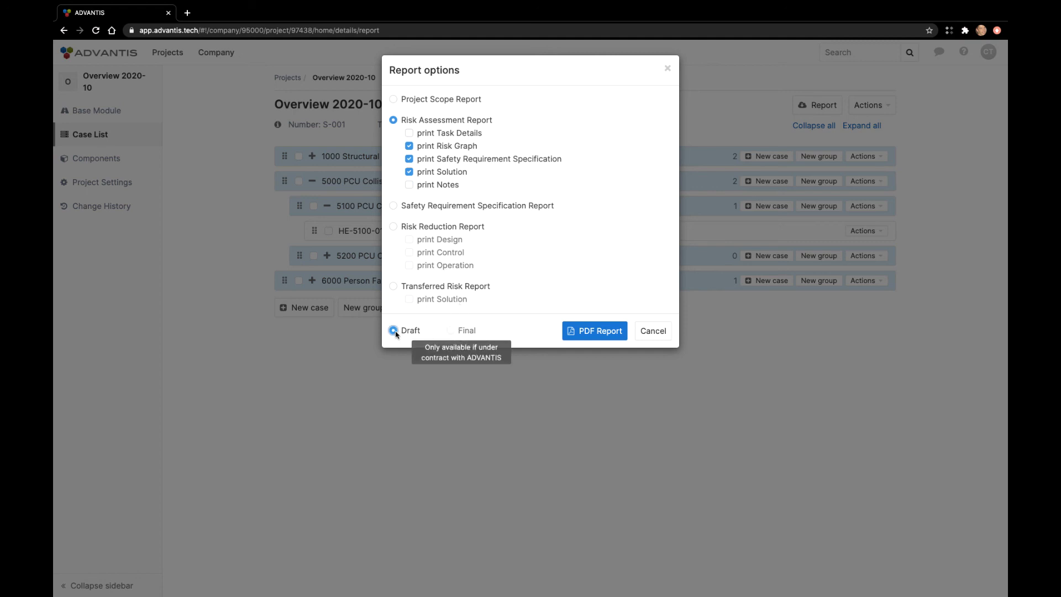
pyautogui.click(581, 332)
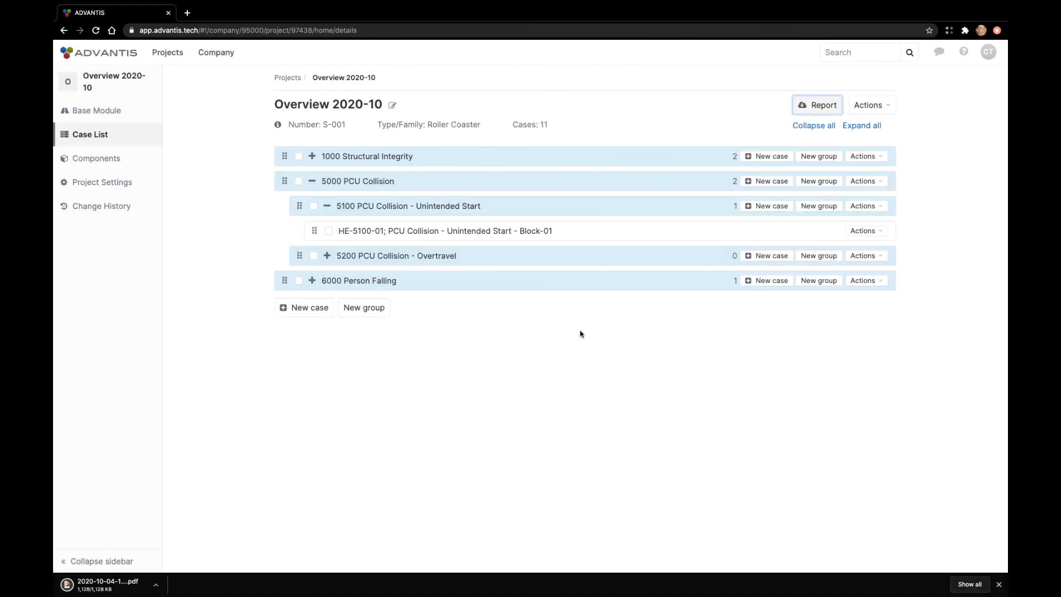
# Open the downloaded draft report PDF and examine its cover page, company and project details, table of contents and change history.
pyautogui.click(104, 588)
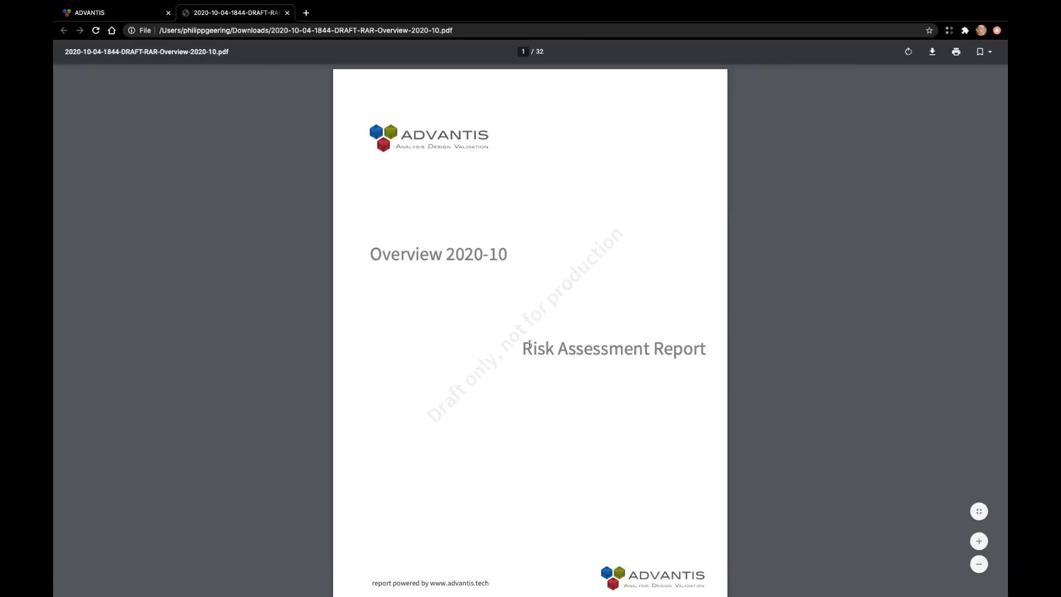
pyautogui.scroll(-10, 808, 396)
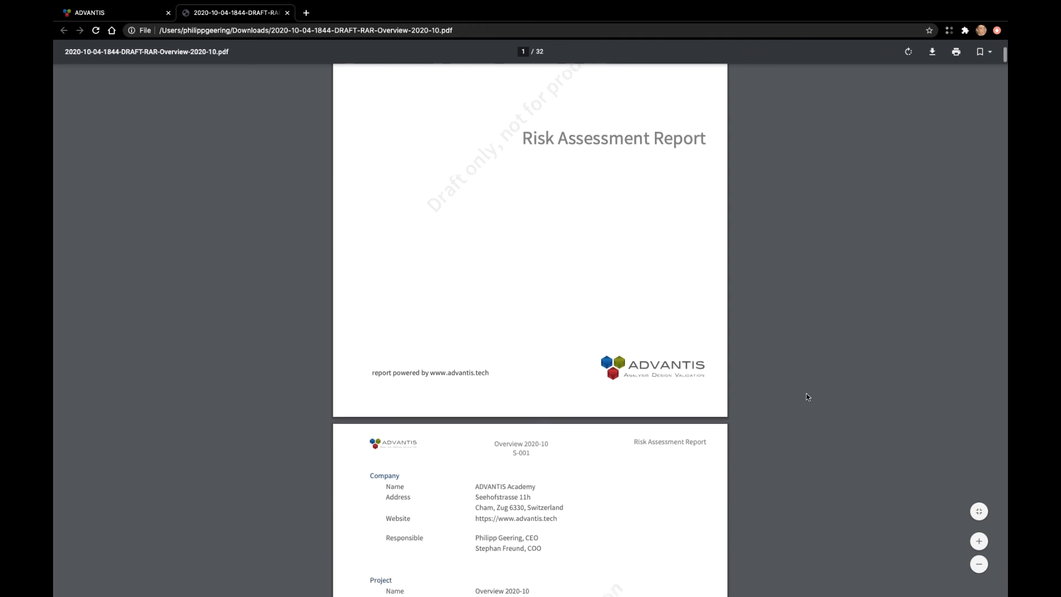
pyautogui.scroll(-7, 808, 397)
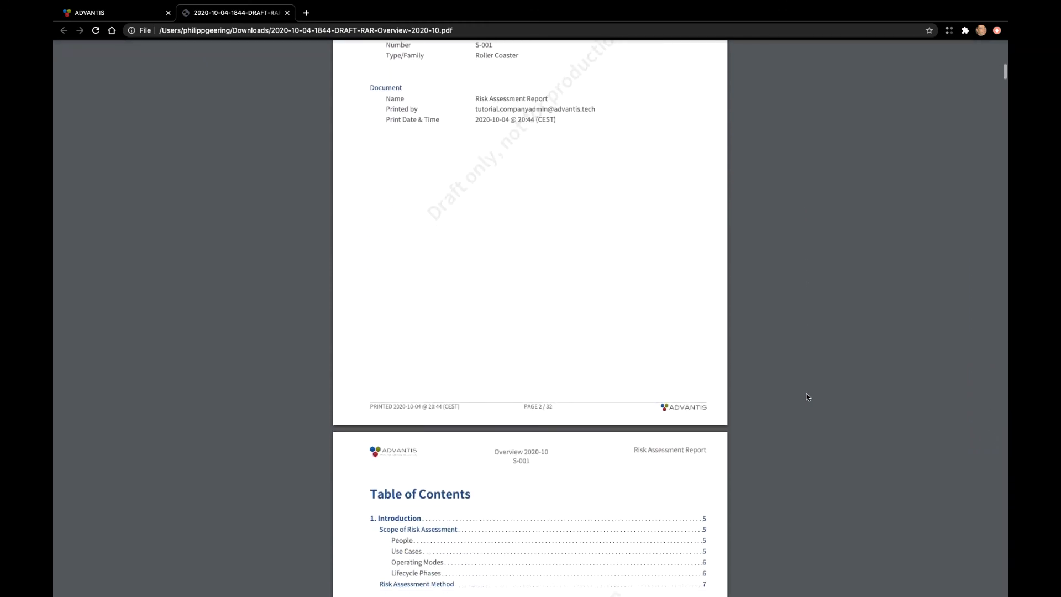
pyautogui.scroll(-4, 808, 397)
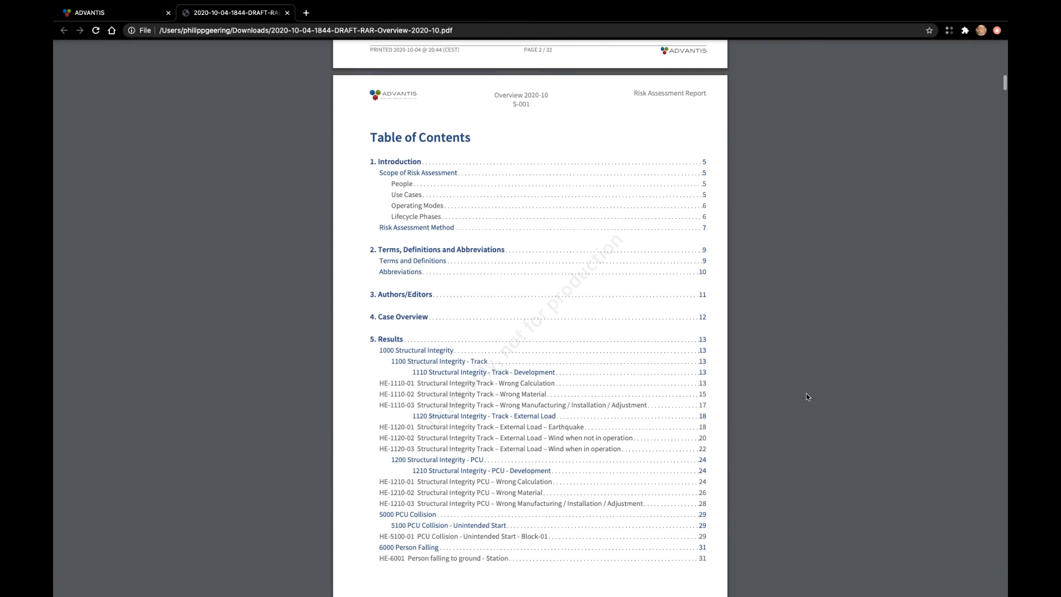
pyautogui.scroll(-4, 808, 397)
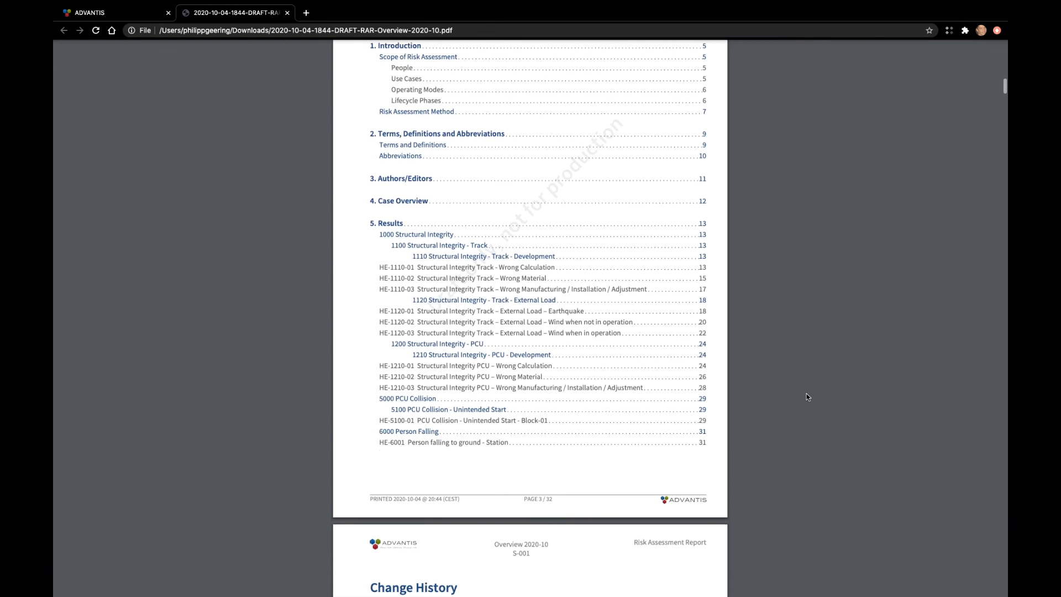
pyautogui.scroll(-6, 808, 397)
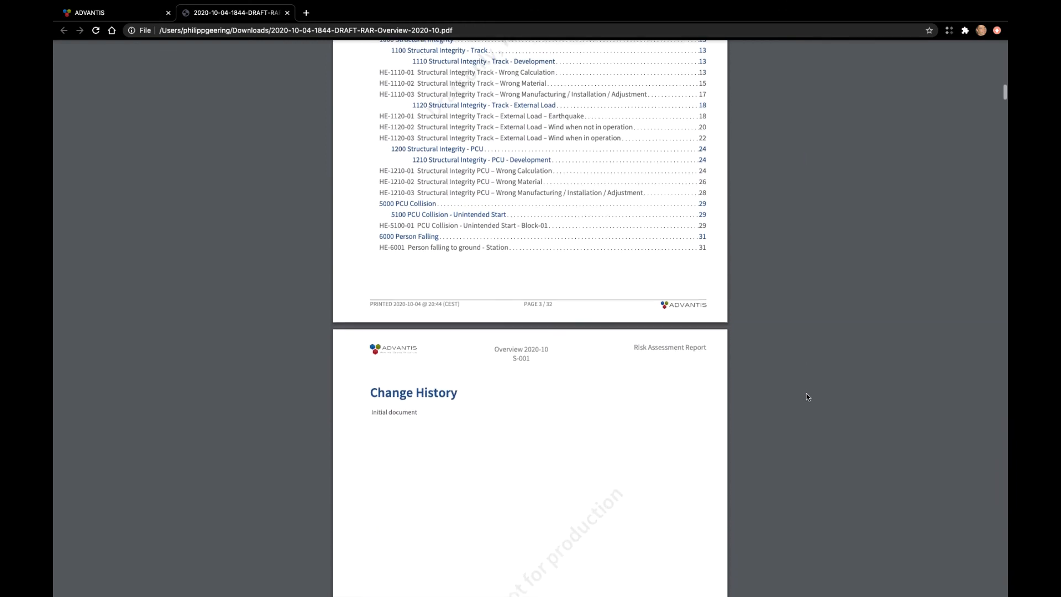
pyautogui.scroll(-8, 808, 397)
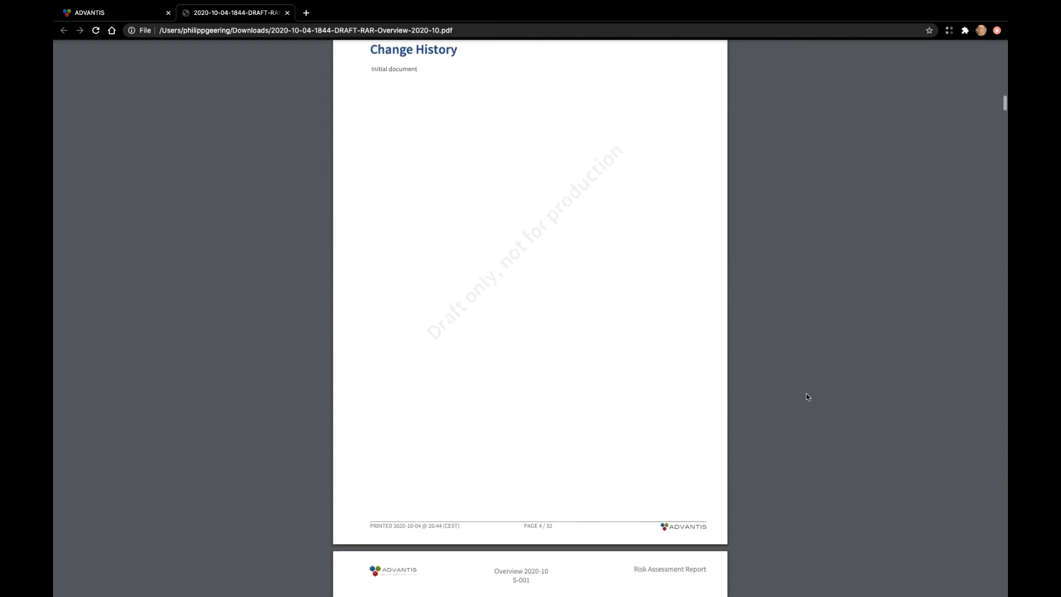
# Examine the report's scope of risk assessment, Risk Assessment Method, risk levels, terms and abbreviations, and Case Overview.
pyautogui.scroll(-8, 808, 397)
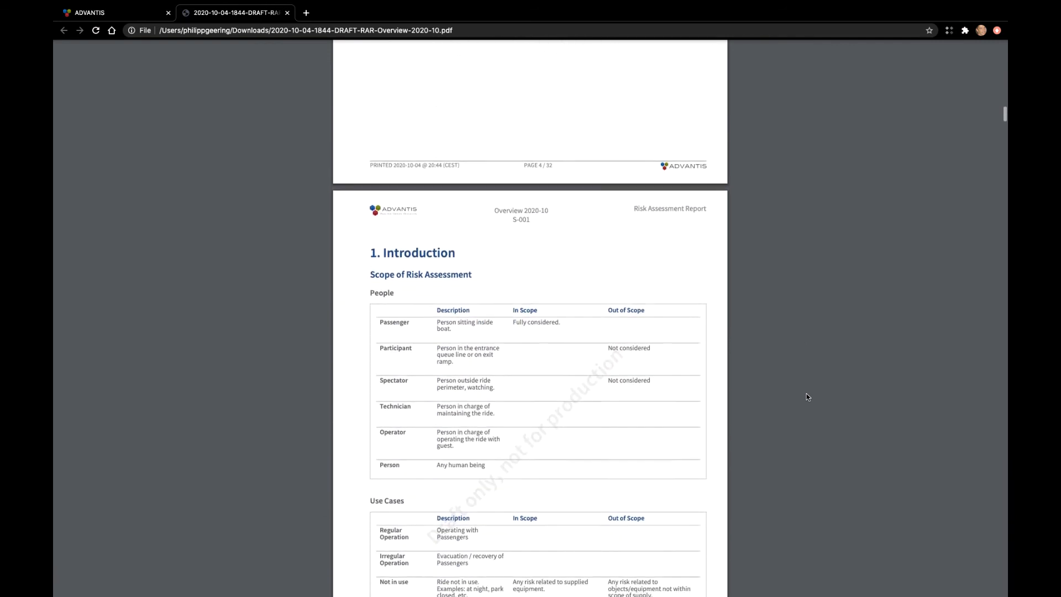
pyautogui.scroll(-7, 807, 396)
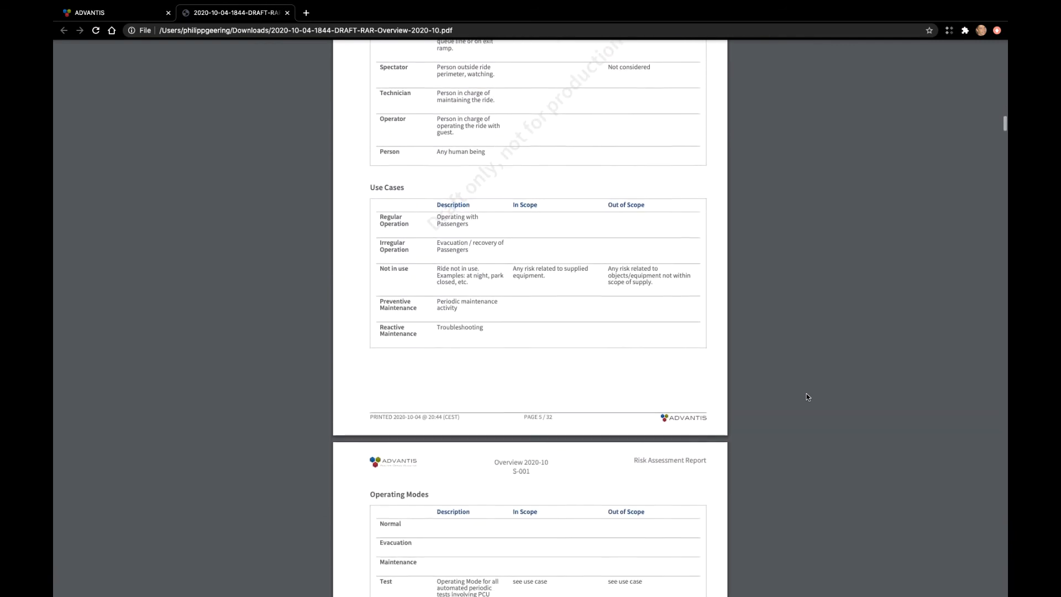
pyautogui.scroll(-12, 808, 397)
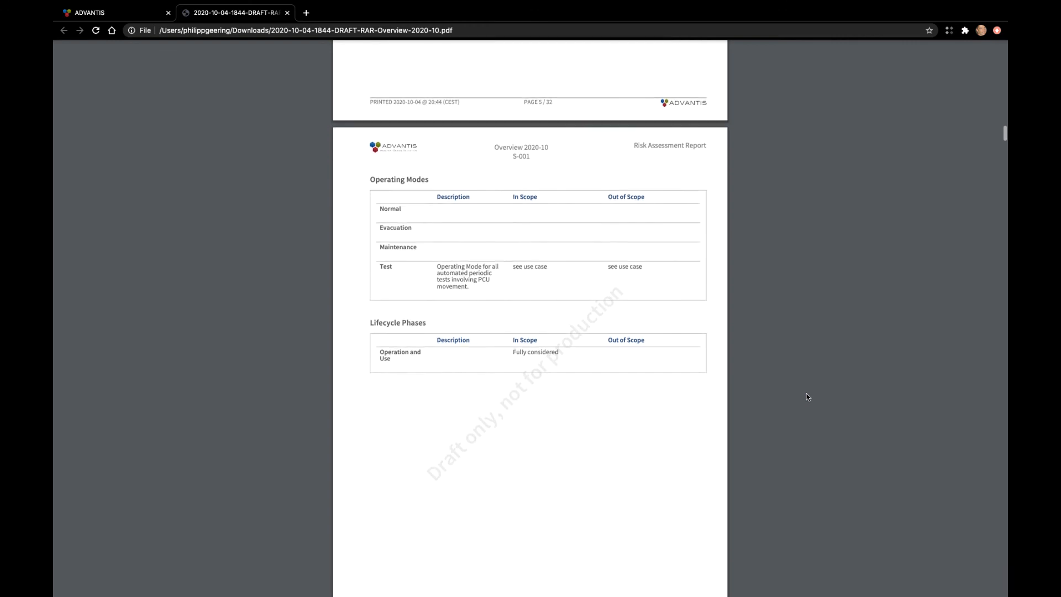
pyautogui.scroll(-16, 808, 396)
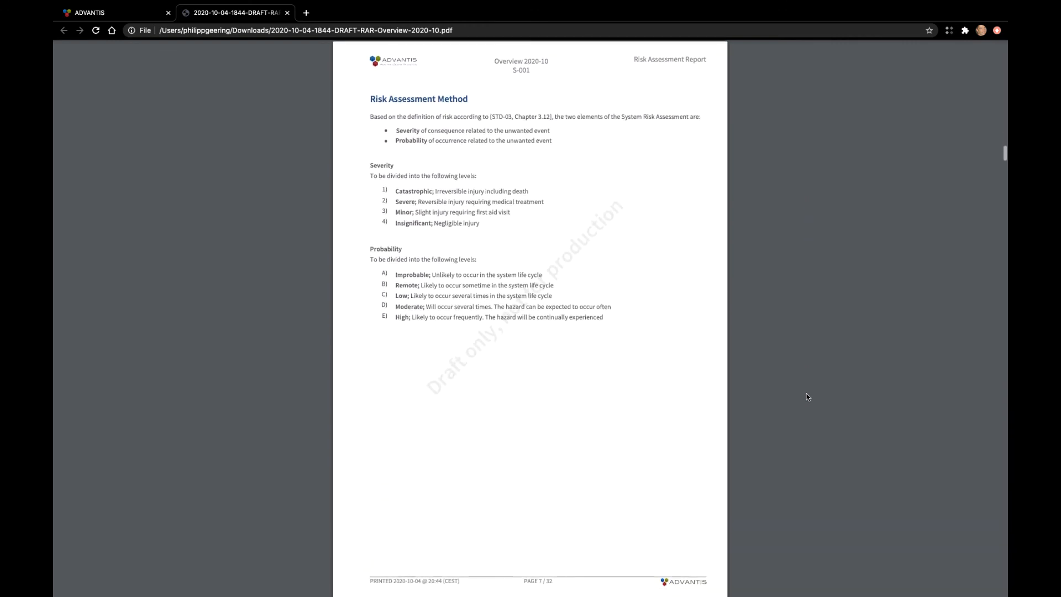
pyautogui.scroll(-16, 808, 397)
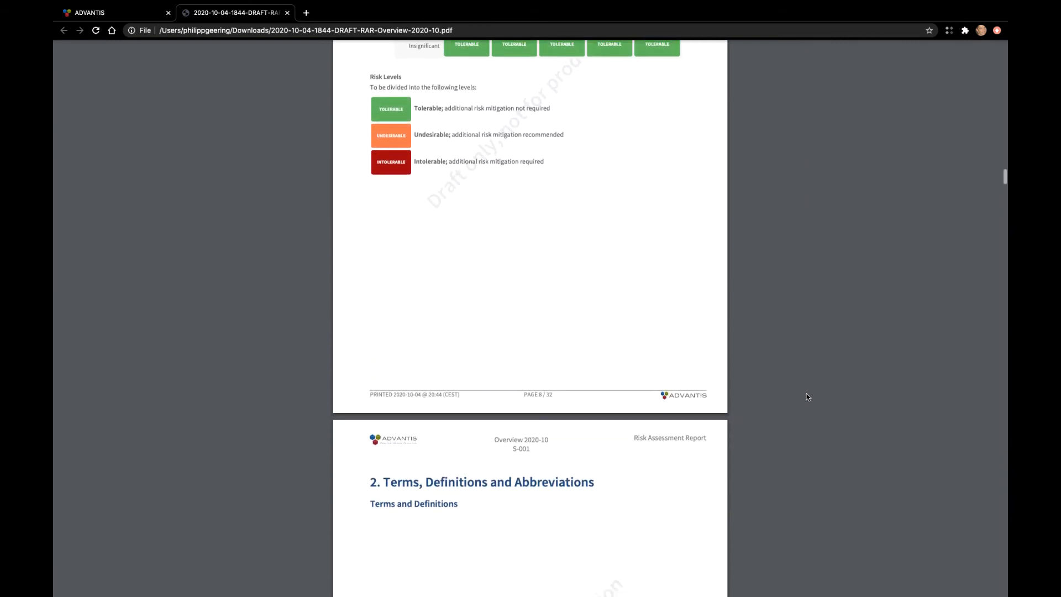
pyautogui.scroll(-20, 808, 397)
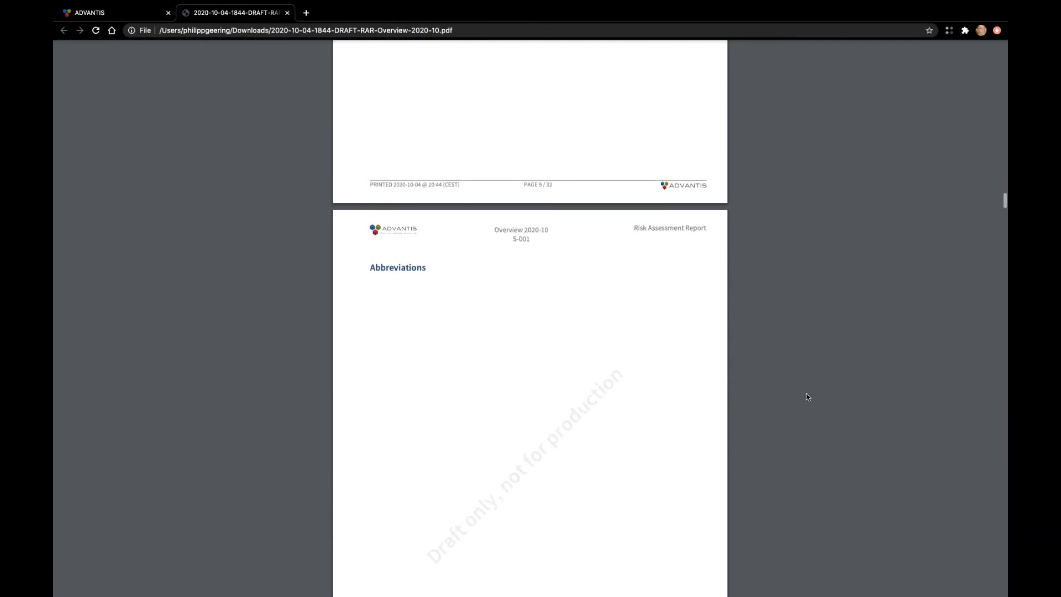
pyautogui.scroll(-15, 808, 396)
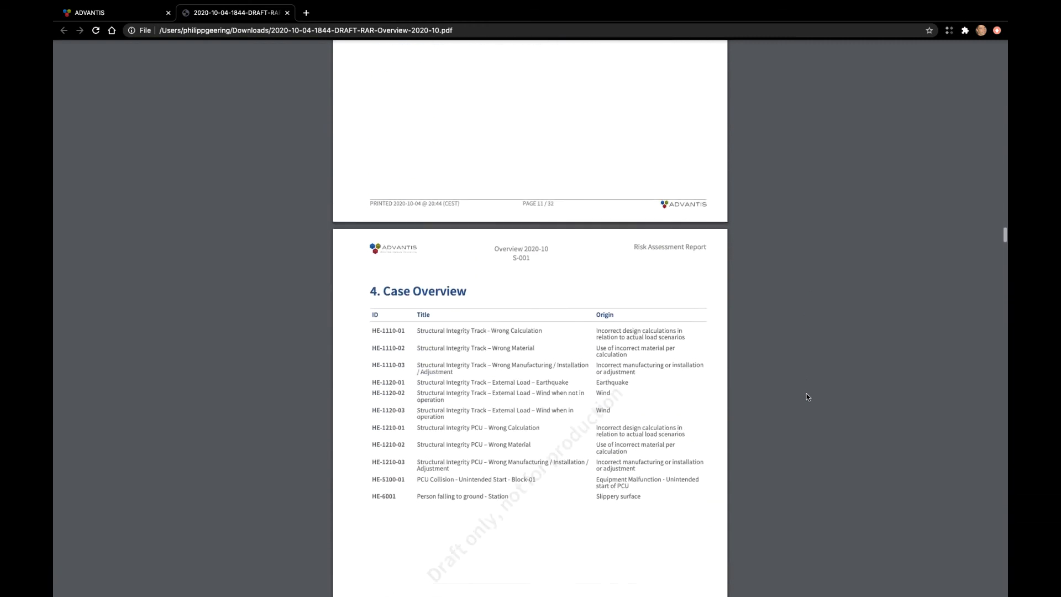
# Examine the report's Results section for cases HE-1110-01 and HE-1110-02, including hazard identification, initial risk estimation and risk reduction measures.
pyautogui.scroll(-12, 808, 396)
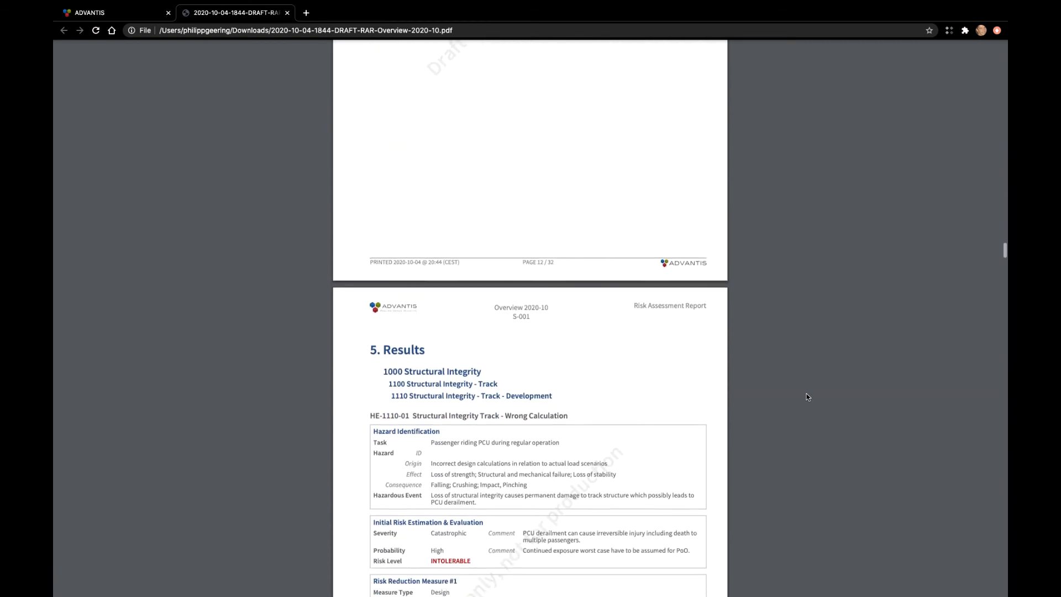
pyautogui.scroll(-3, 808, 397)
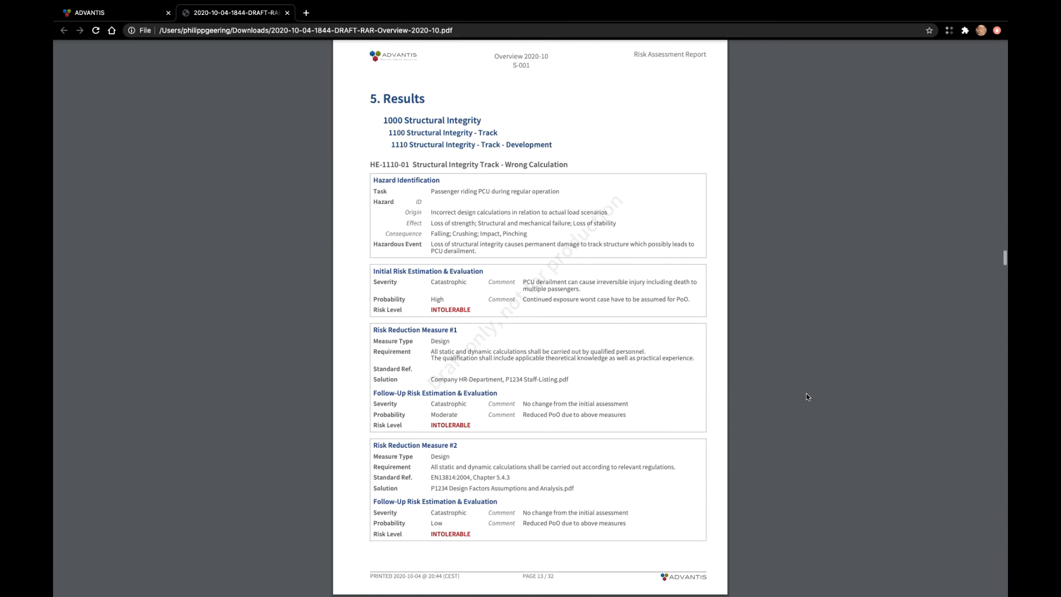
pyautogui.scroll(-1, 808, 397)
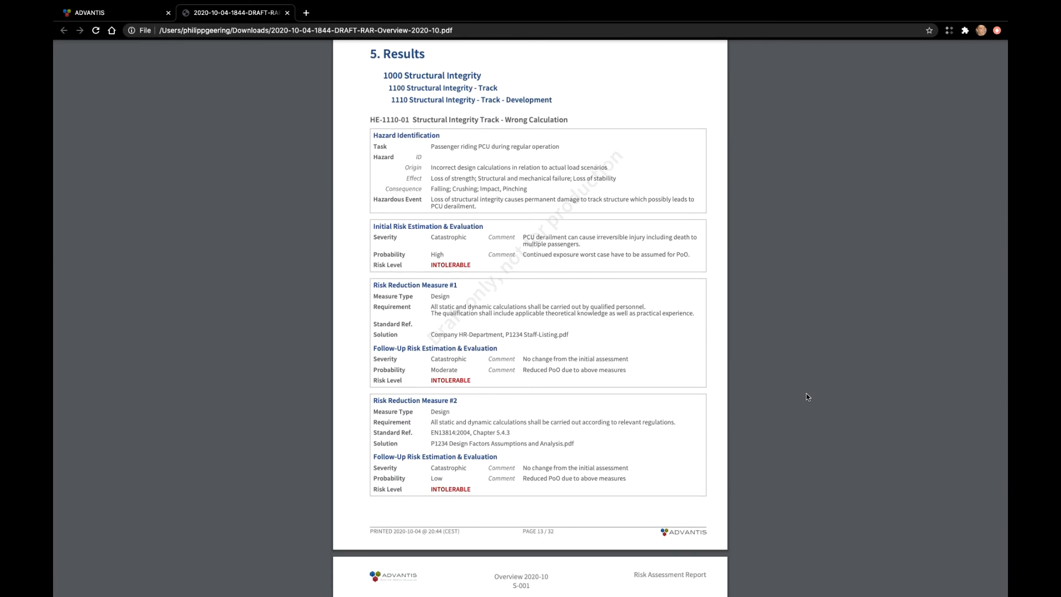
pyautogui.scroll(-6, 807, 397)
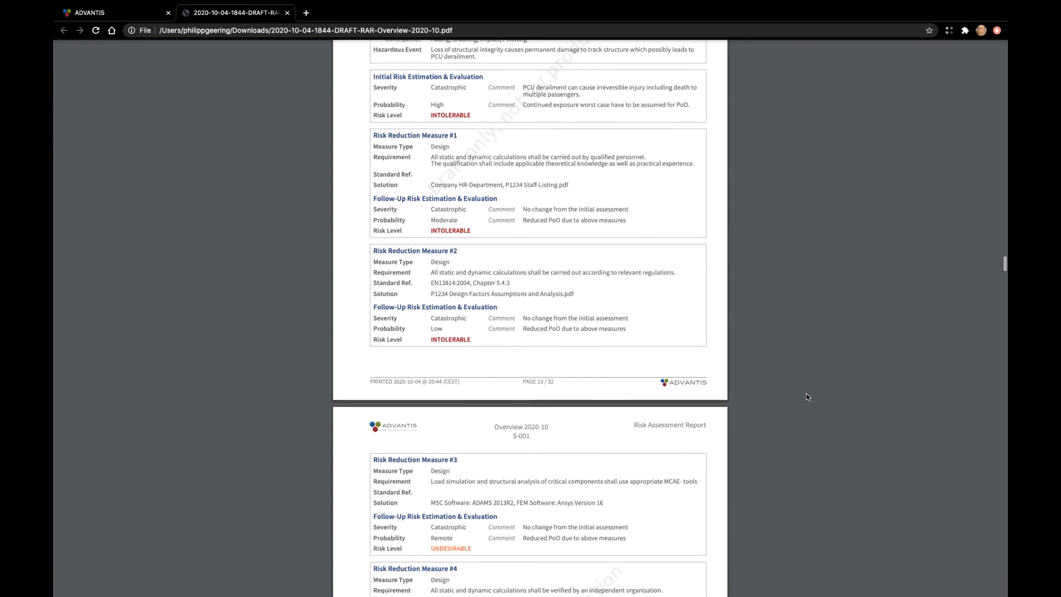
pyautogui.scroll(-7, 808, 397)
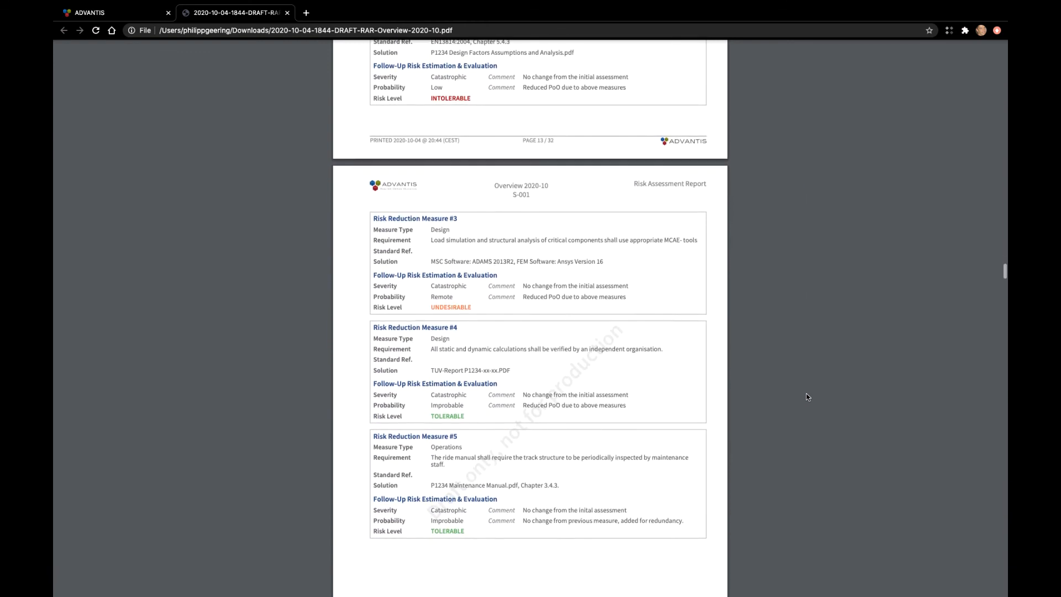
pyautogui.scroll(-7, 808, 397)
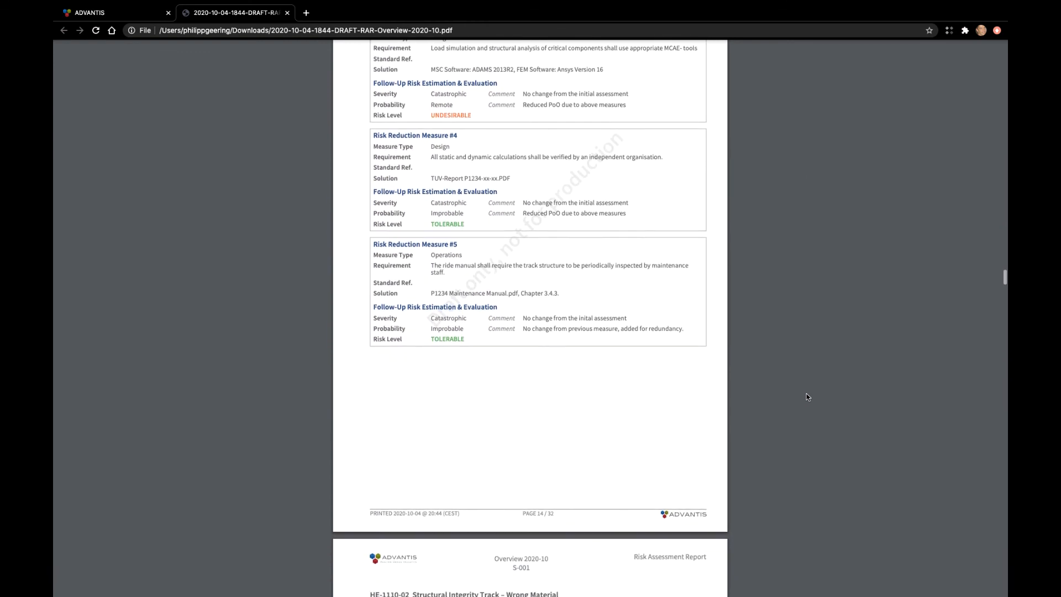
pyautogui.scroll(-10, 808, 397)
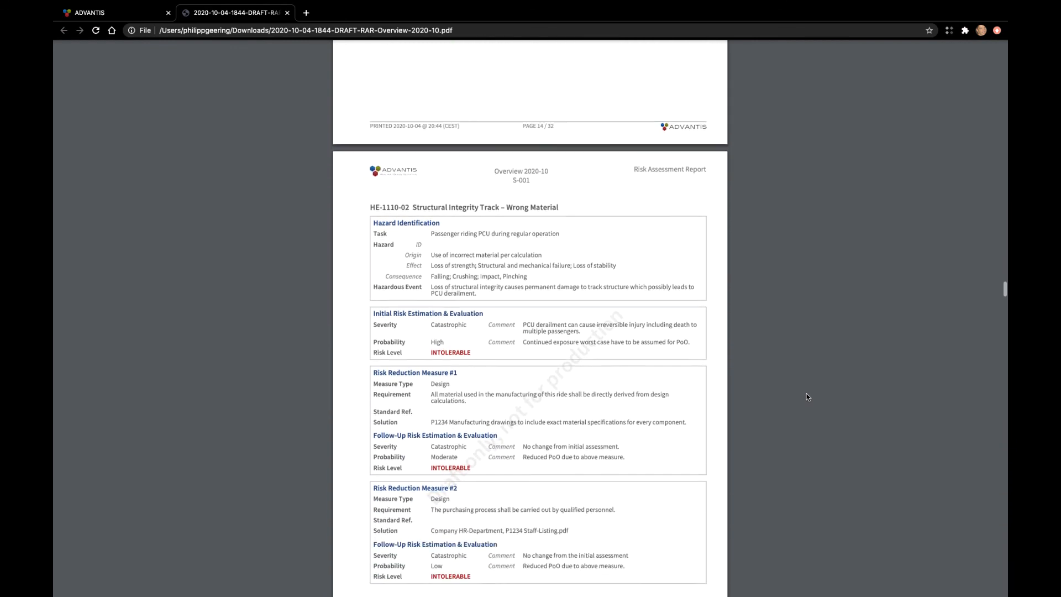
pyautogui.scroll(-2, 808, 396)
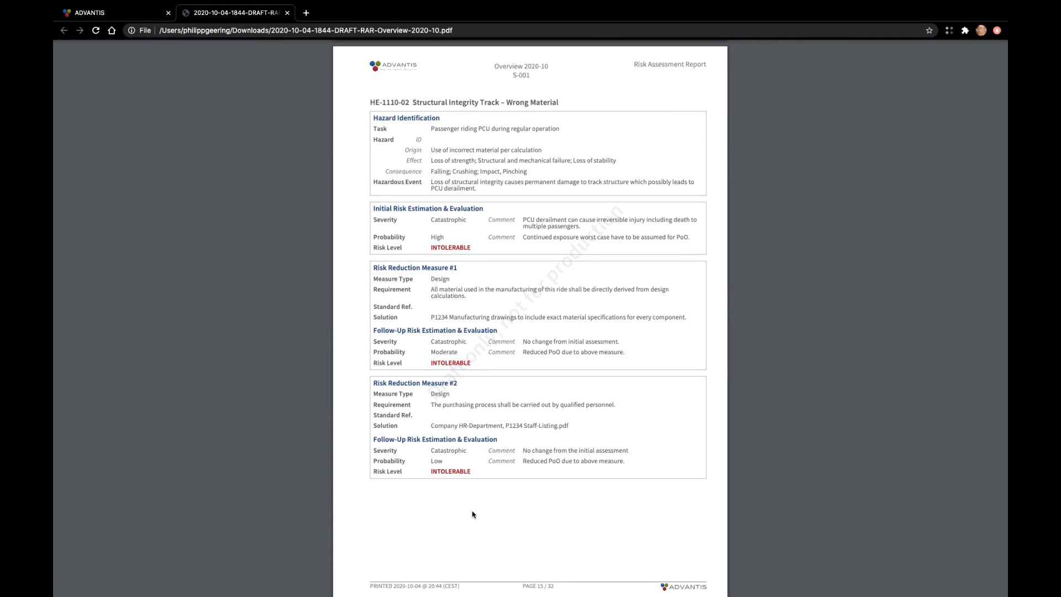